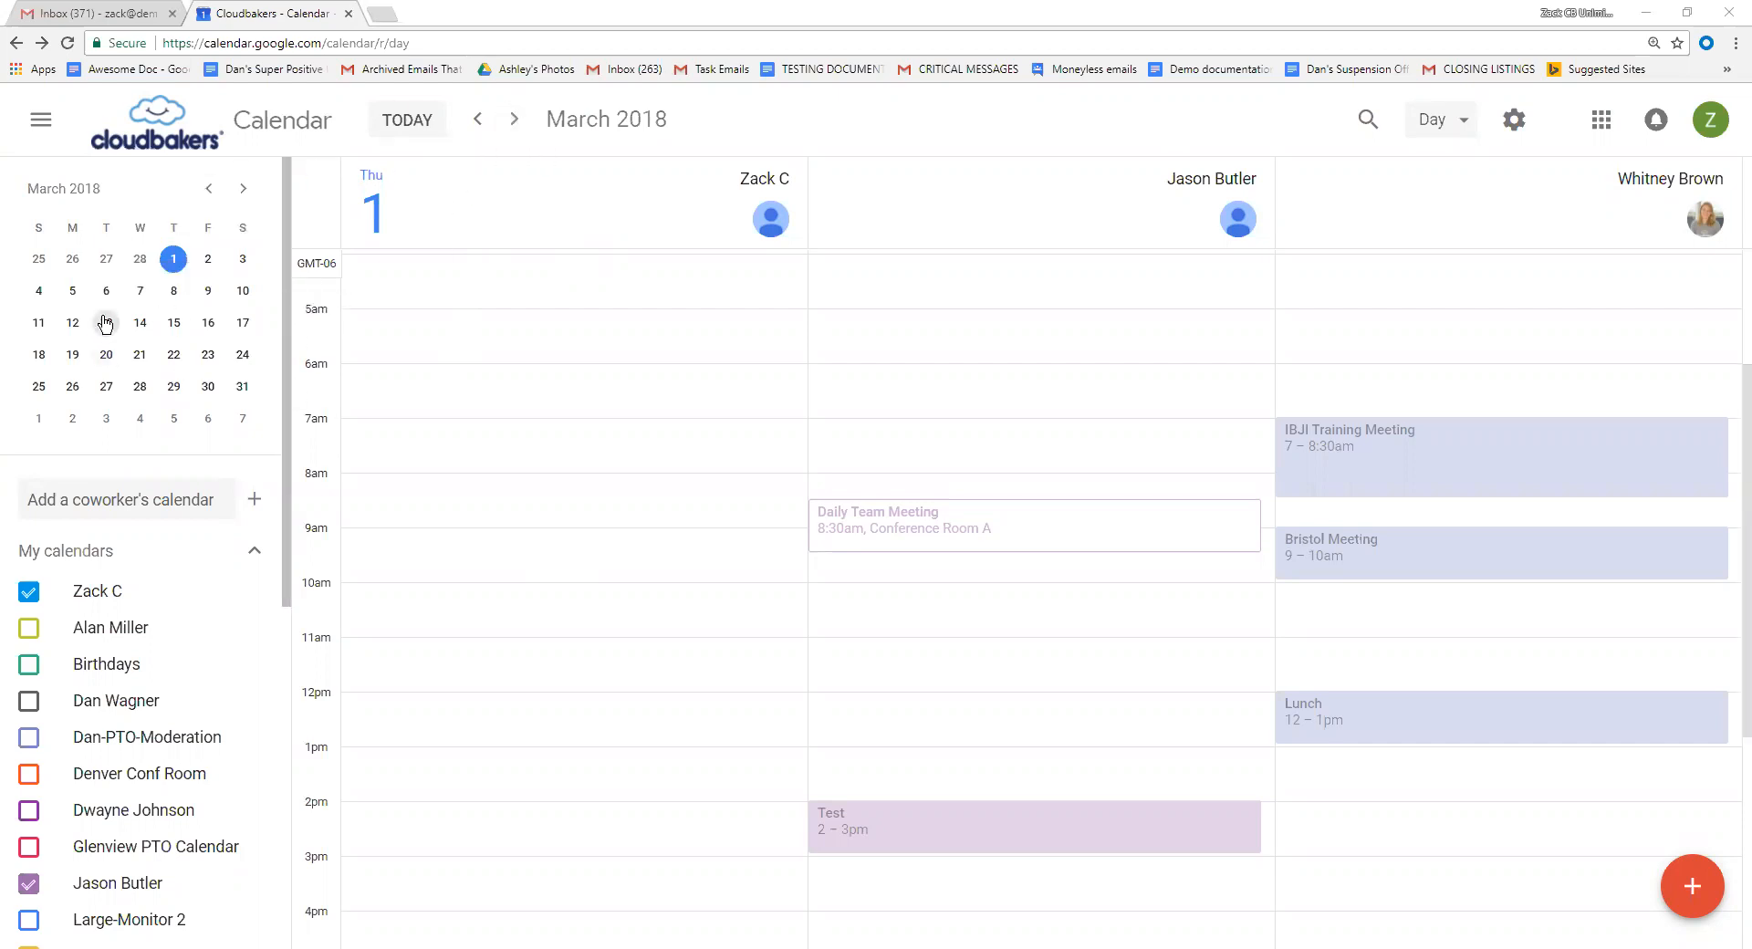
# Create an event titled "Weekly meeting" on March 7, 2018 from 11am to 12pm and open its full details
pyautogui.click(141, 291)
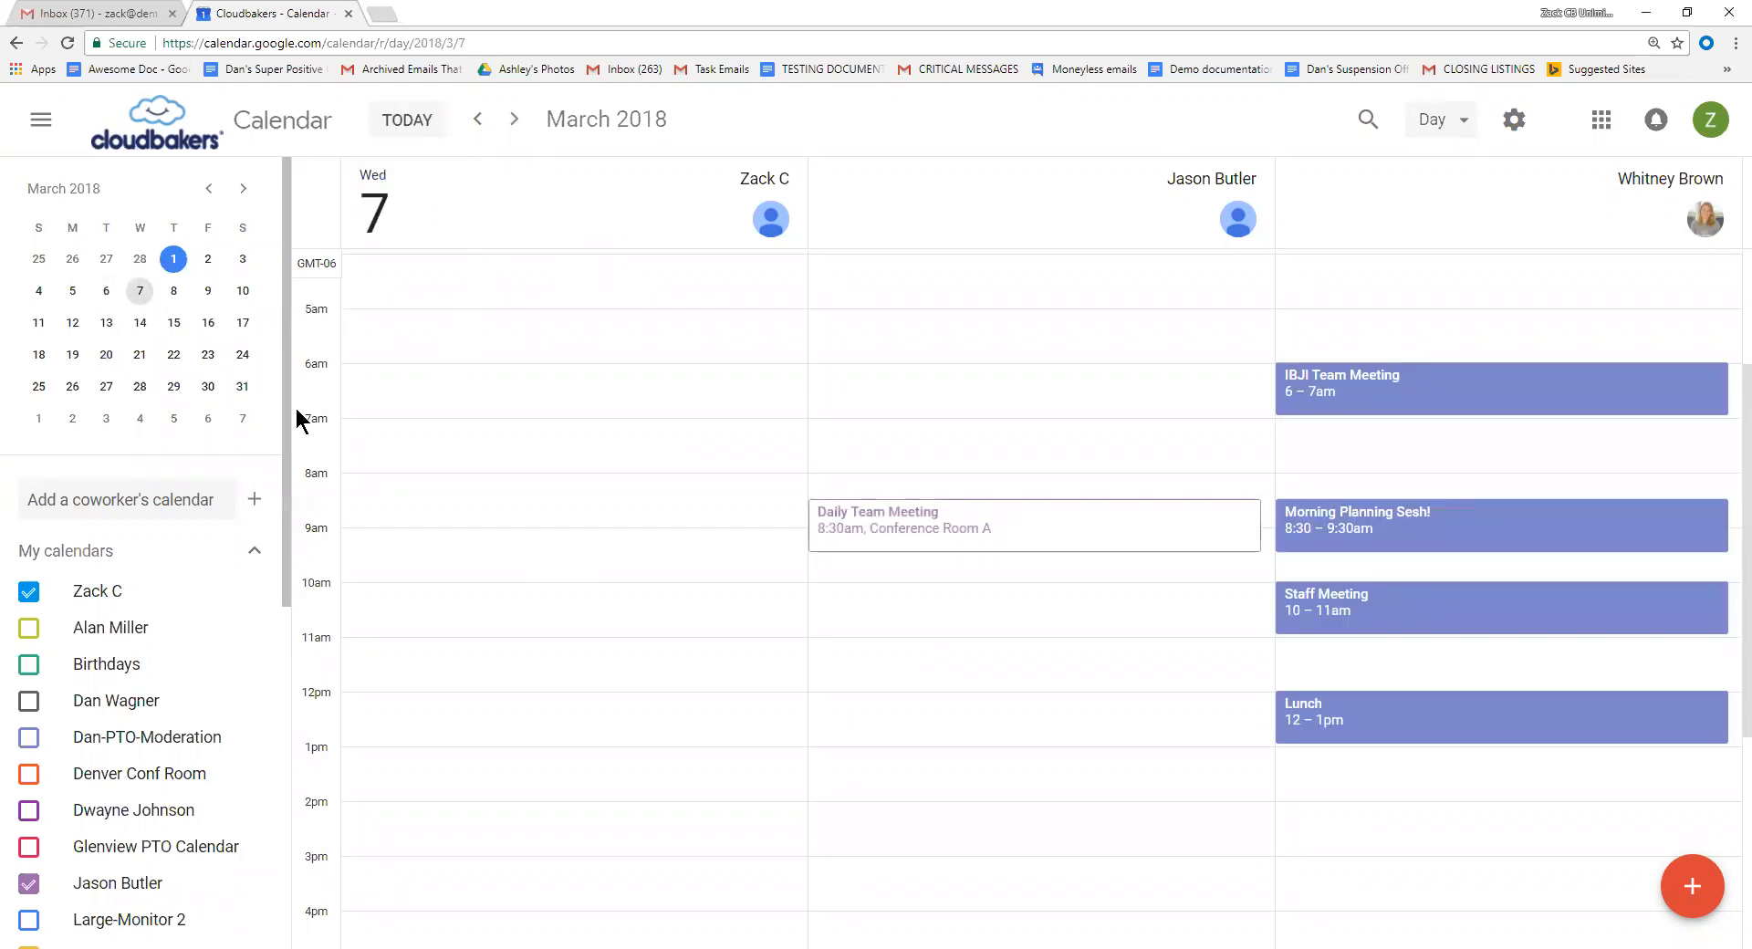
pyautogui.scroll(-1, 534, 602)
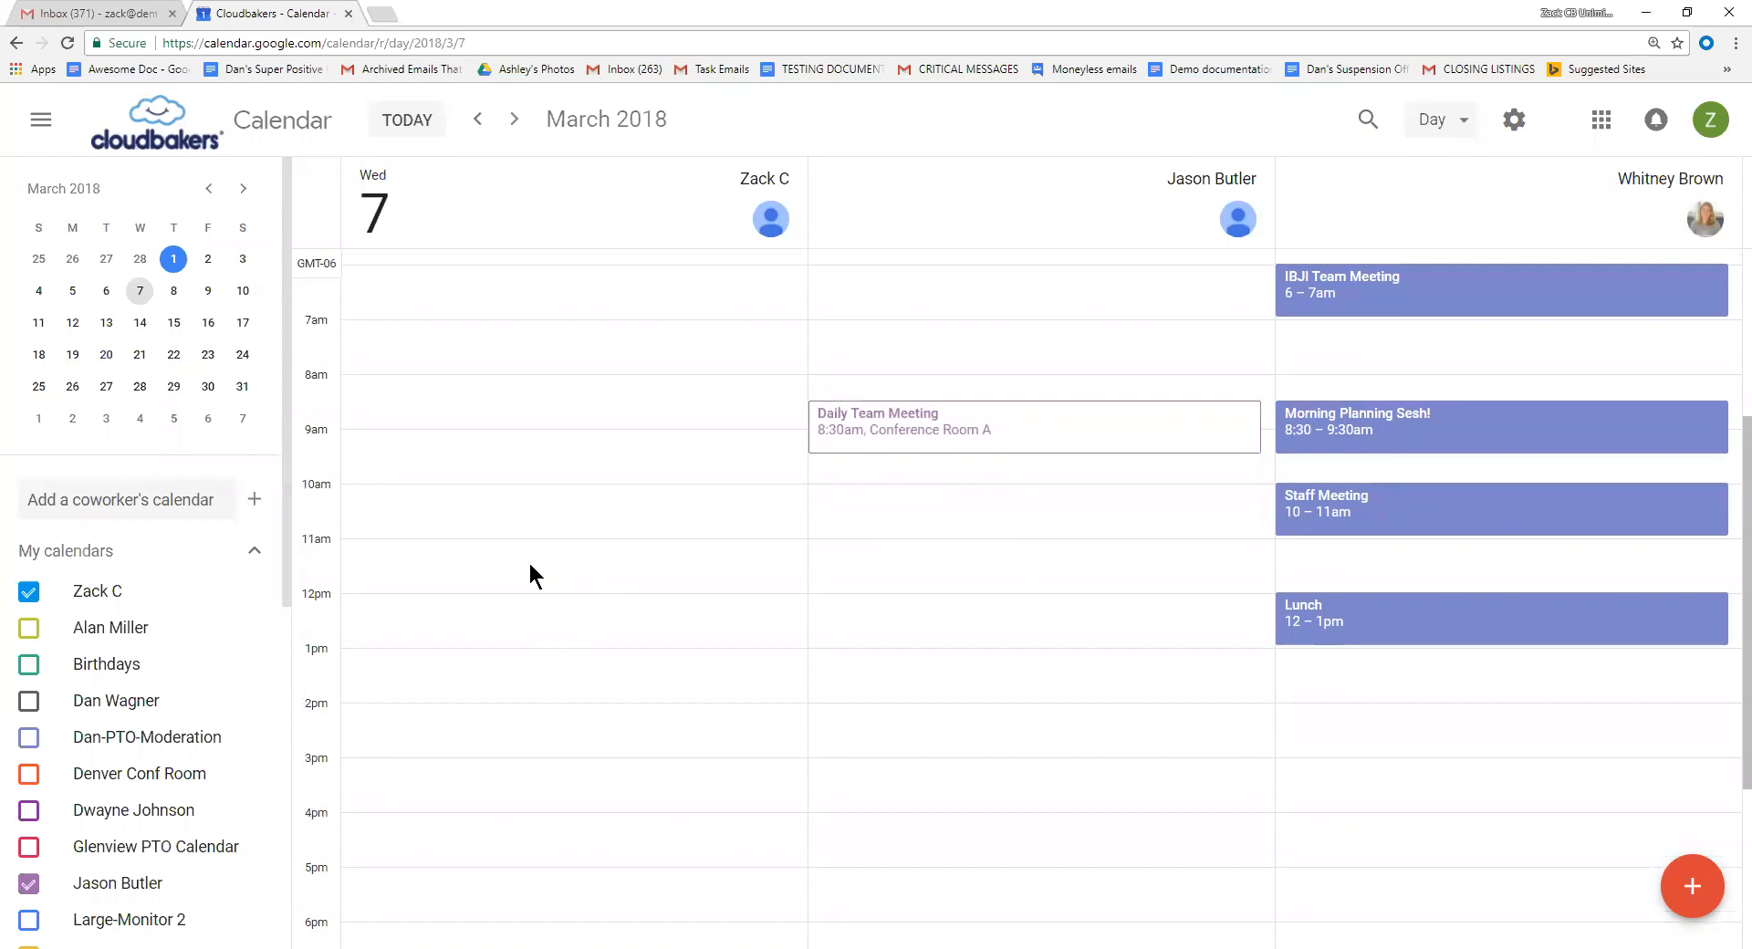
pyautogui.click(517, 571)
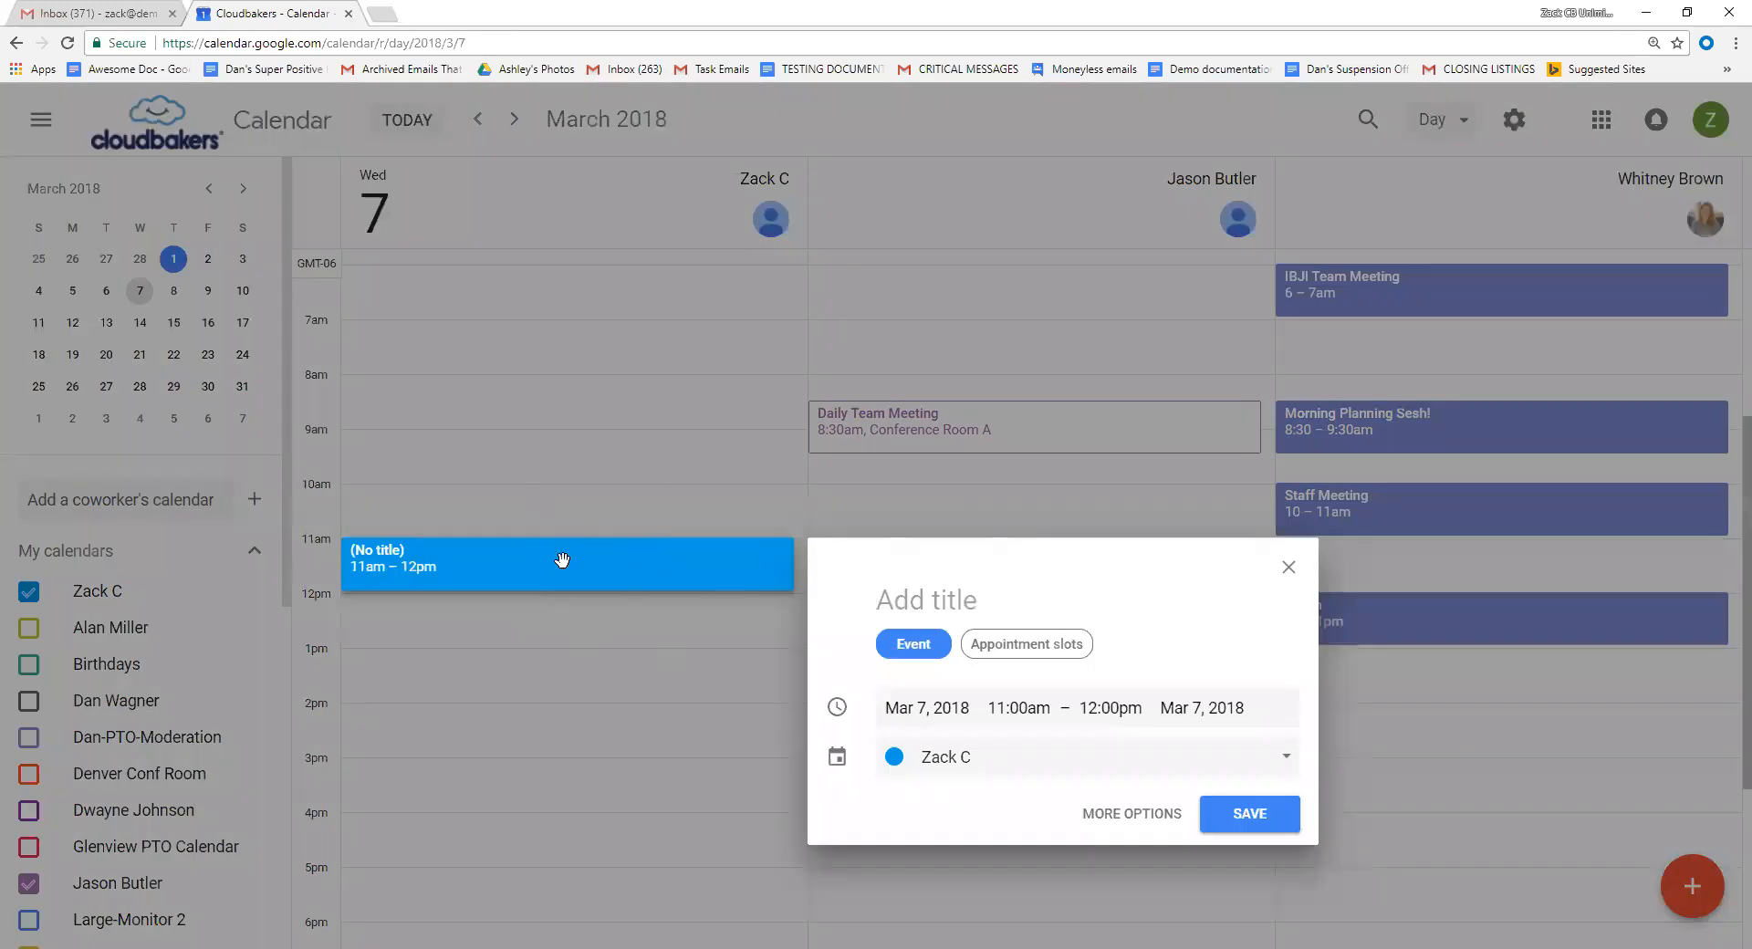
pyautogui.write('Weekly meeting')
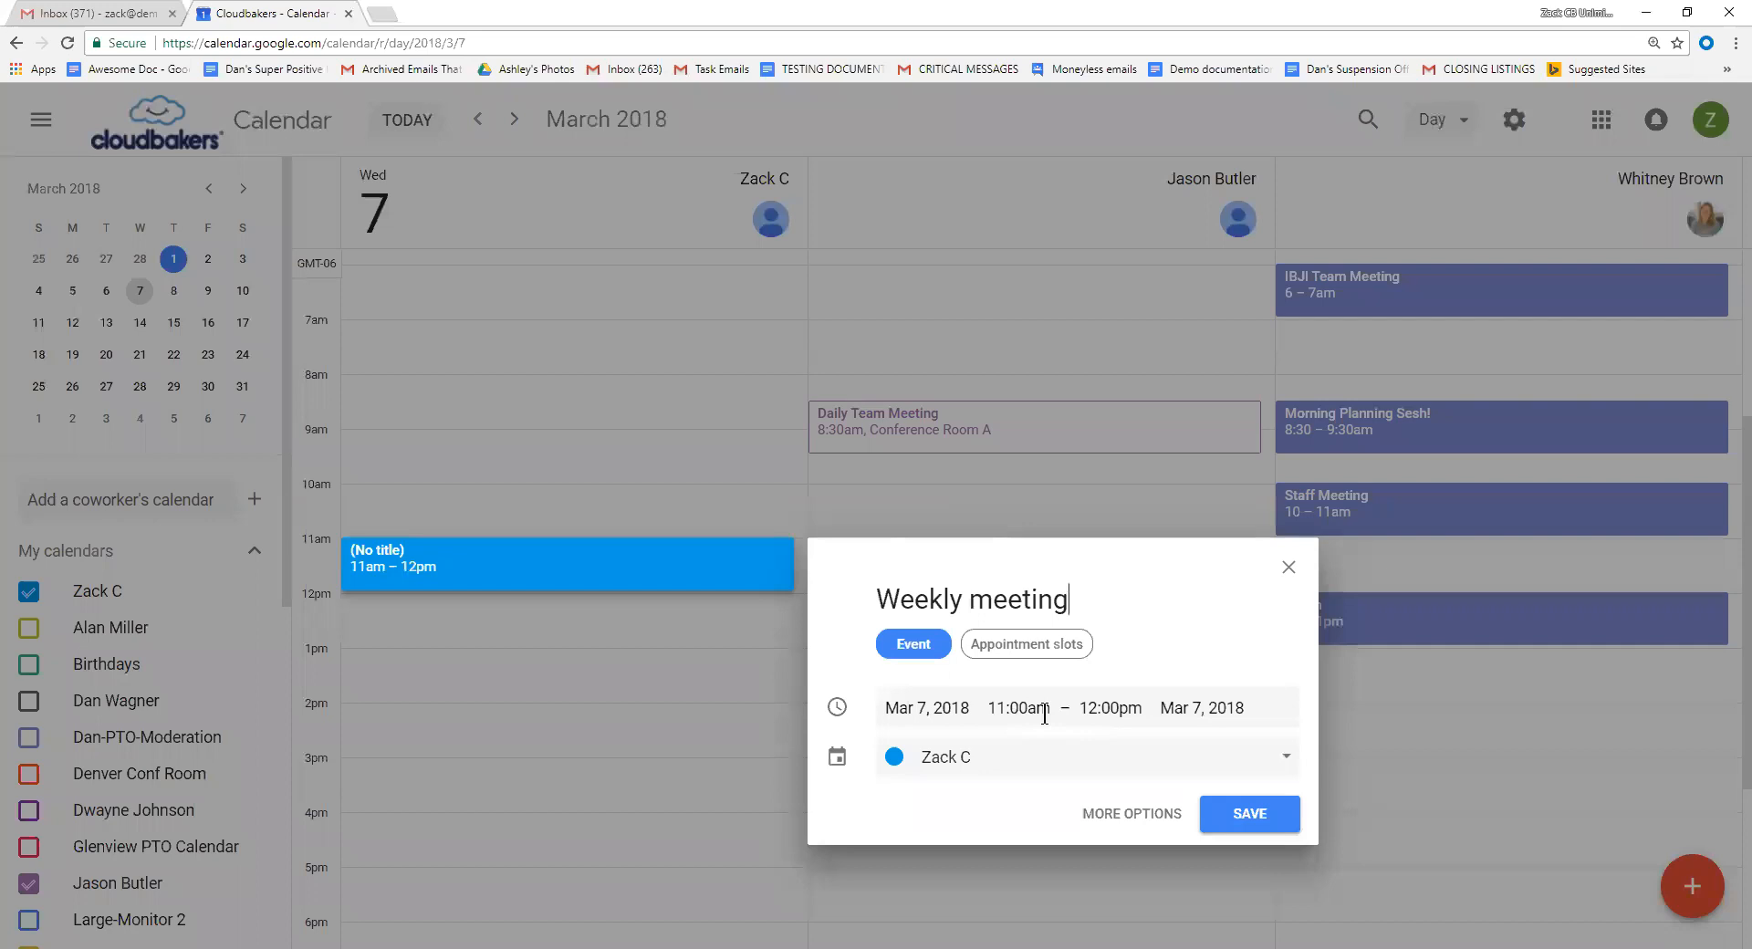
pyautogui.click(1086, 811)
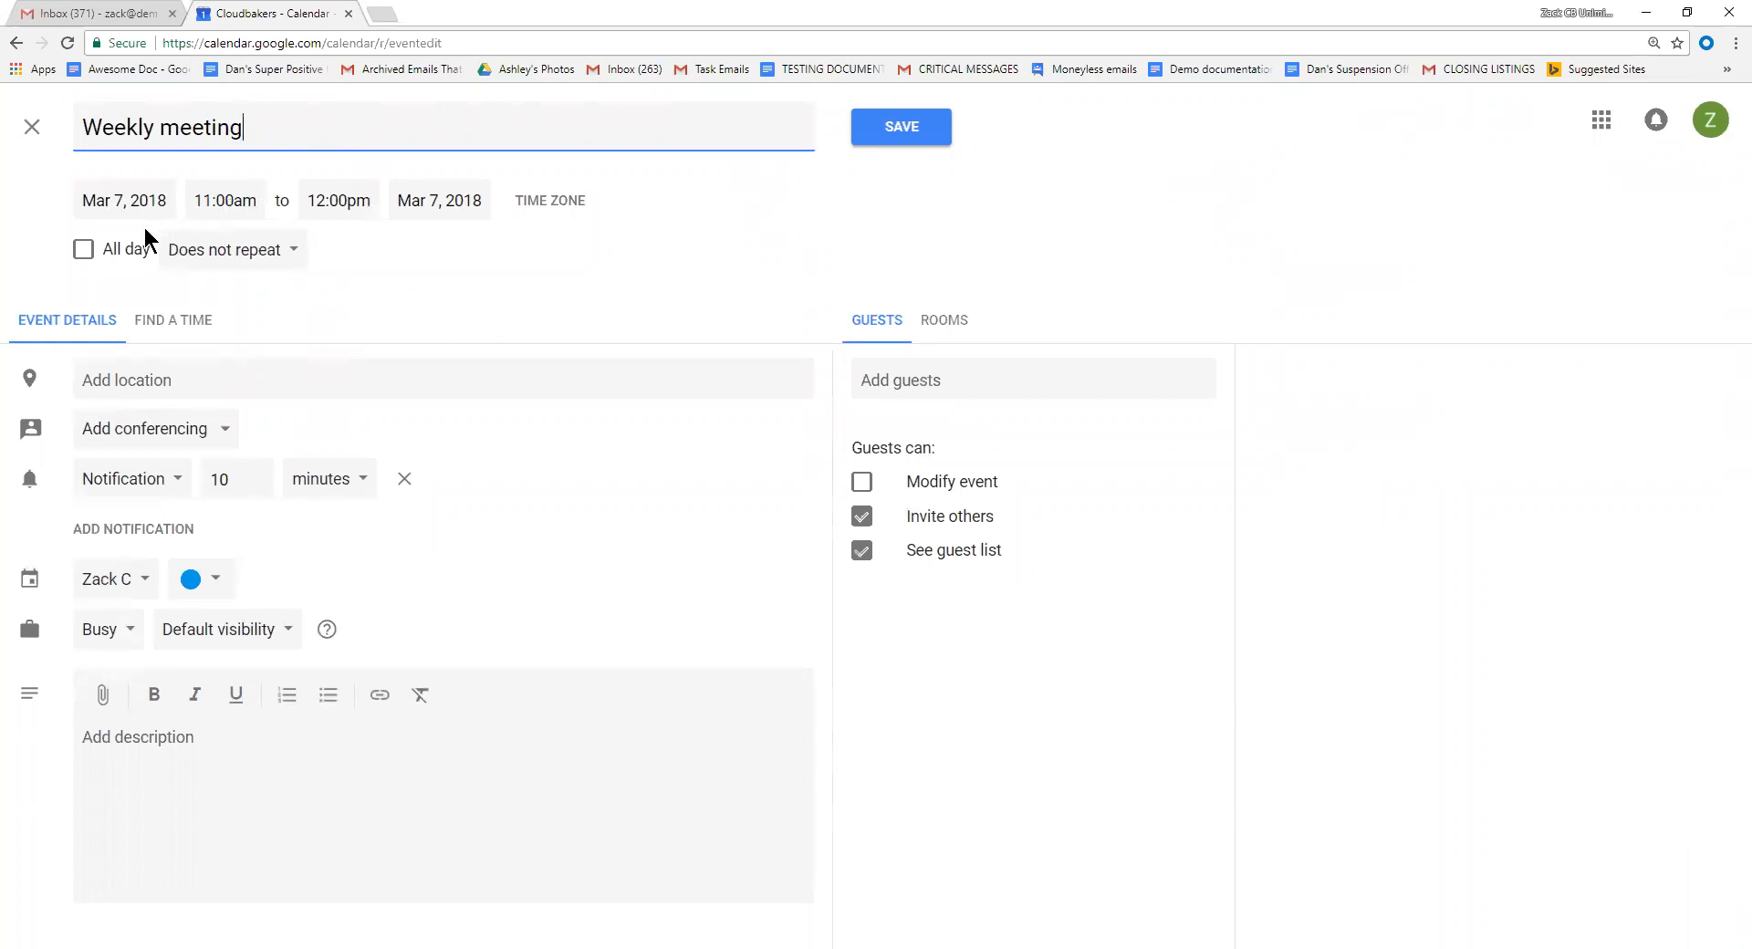
pyautogui.click(86, 250)
pyautogui.click(91, 254)
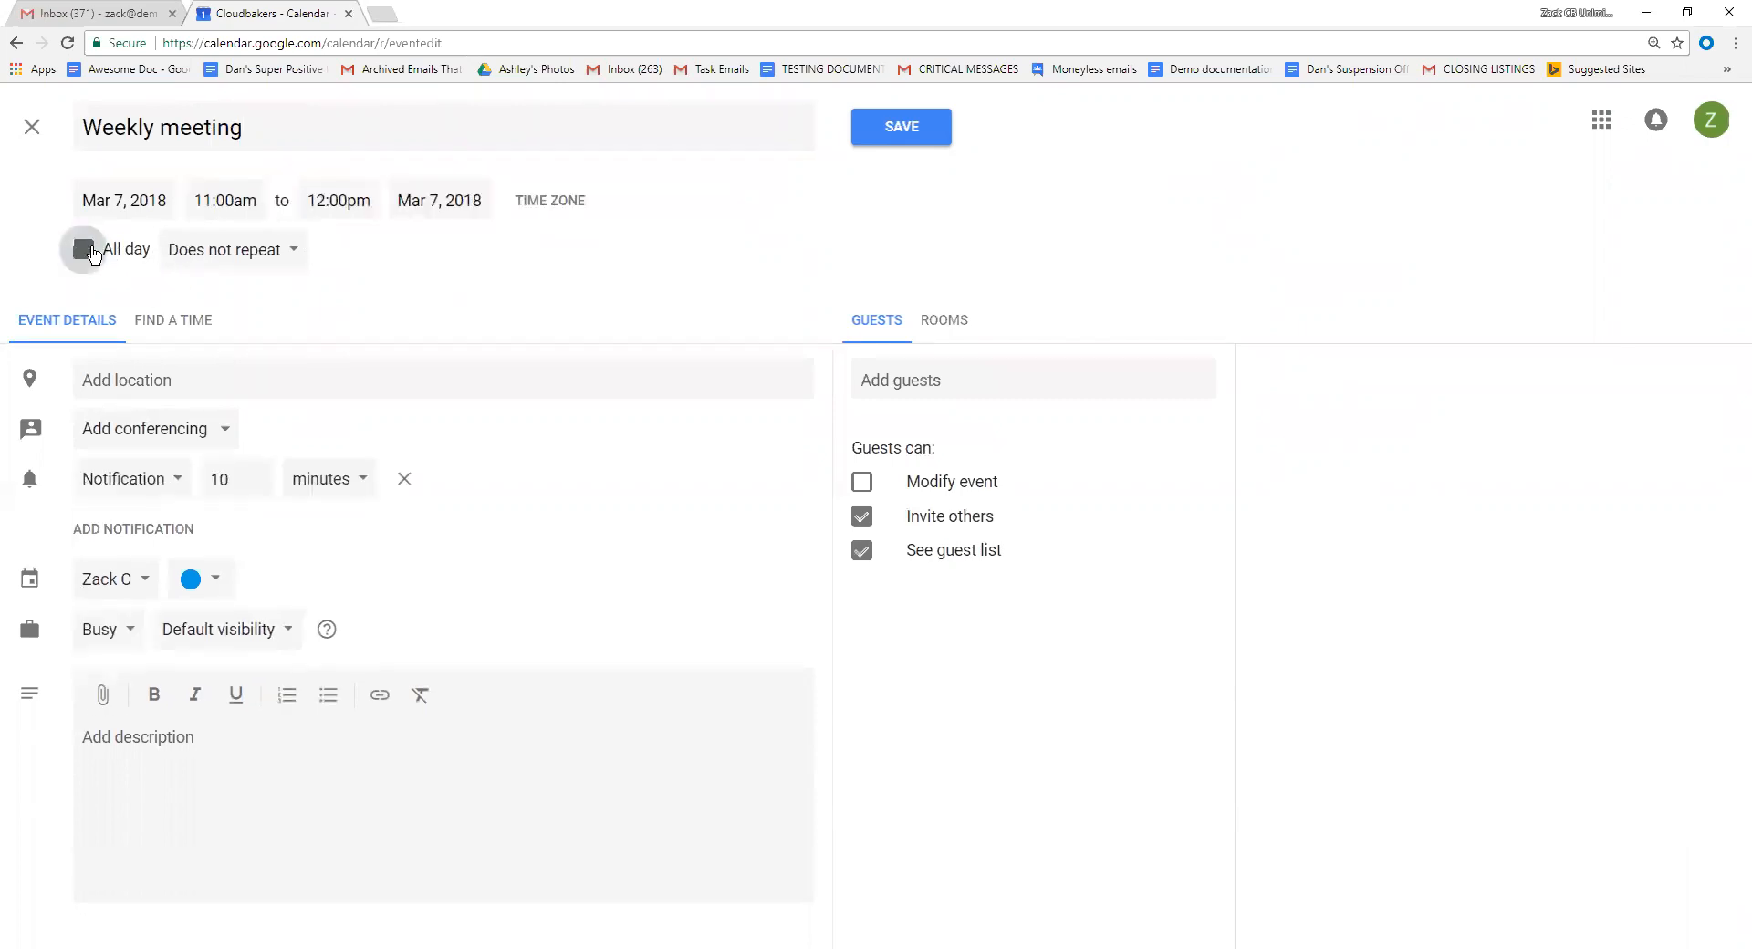
pyautogui.click(289, 266)
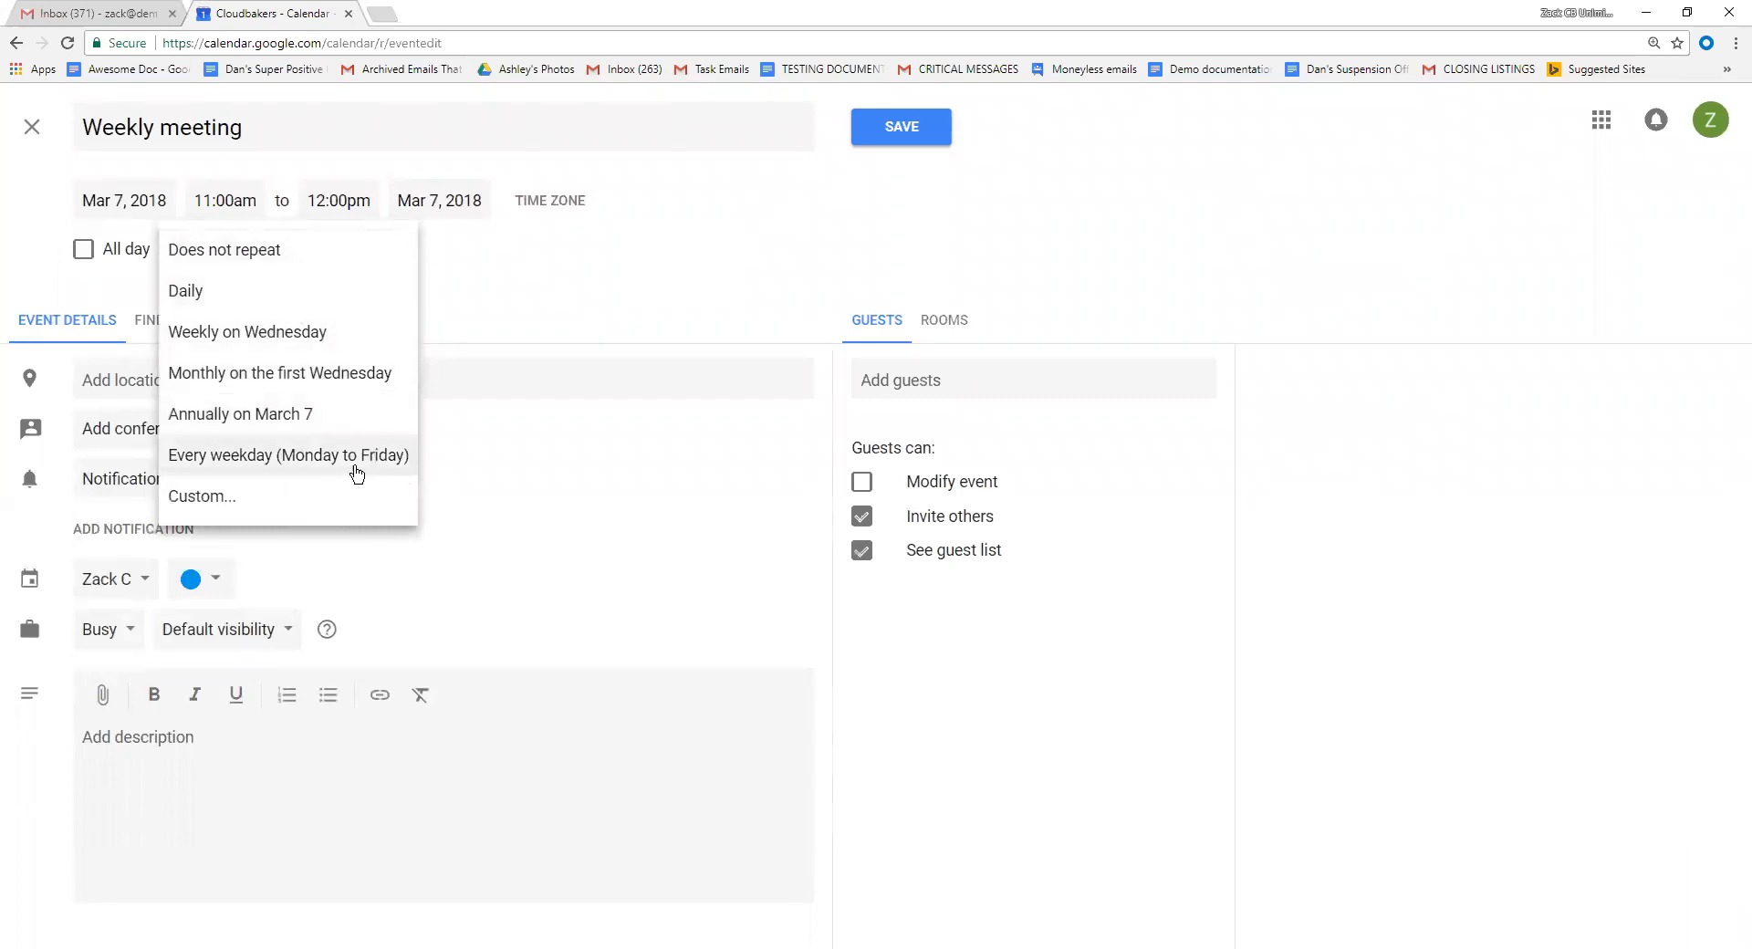
pyautogui.click(205, 493)
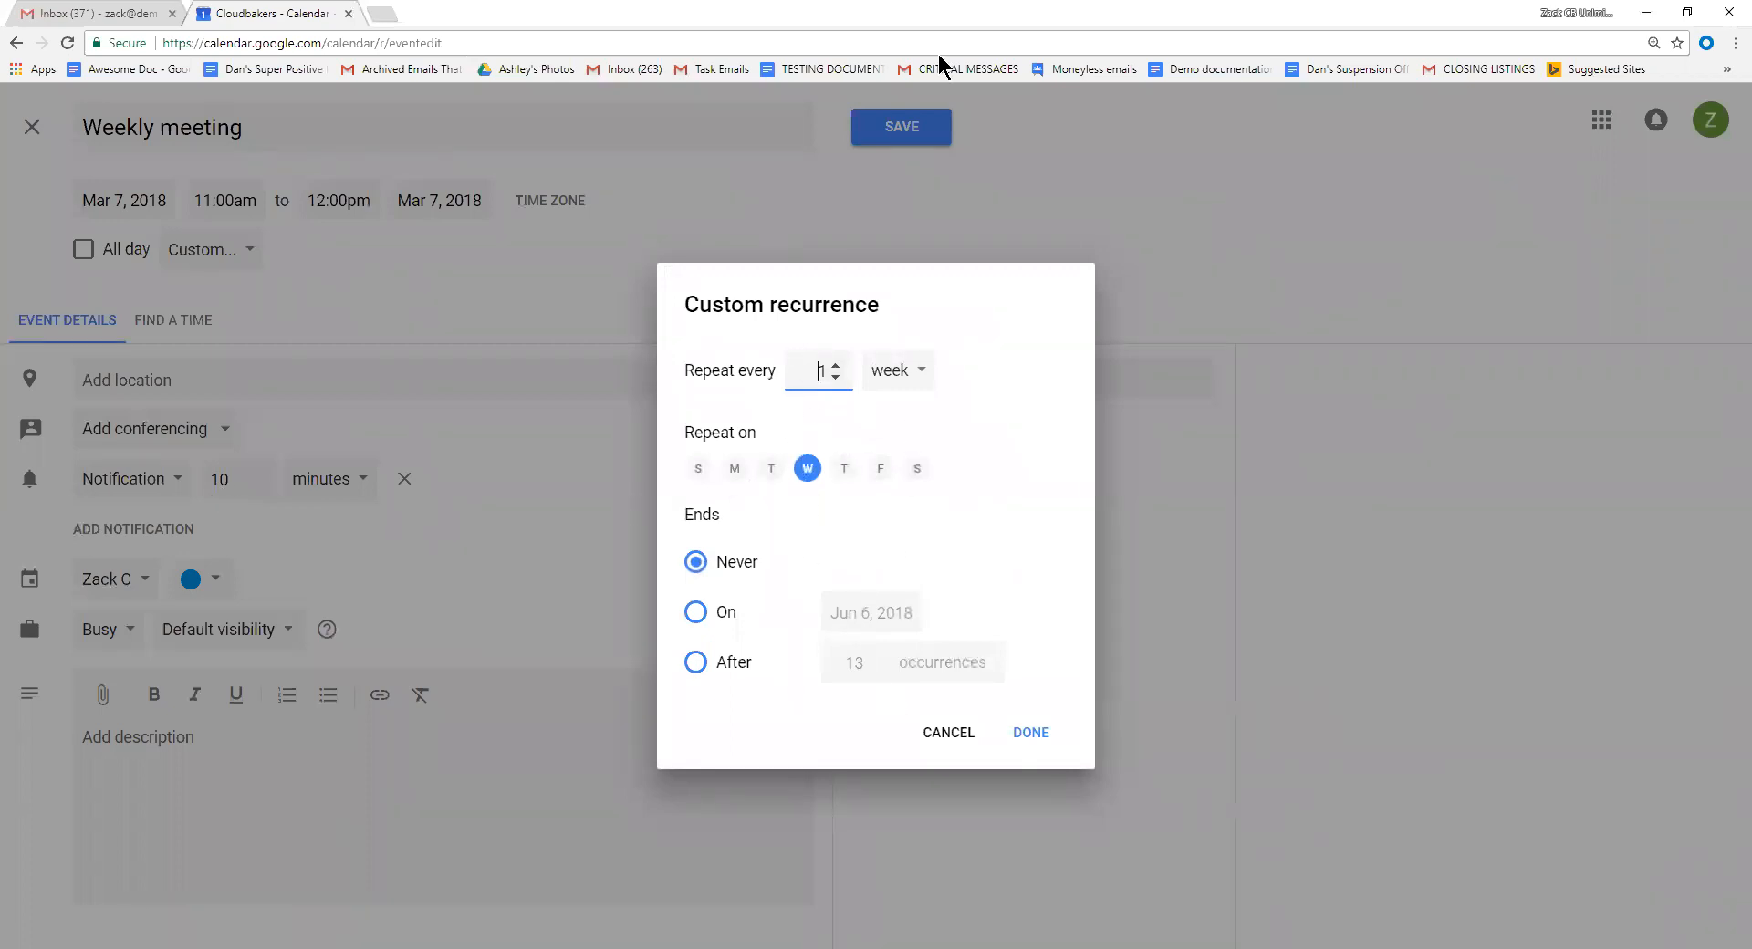
pyautogui.click(956, 735)
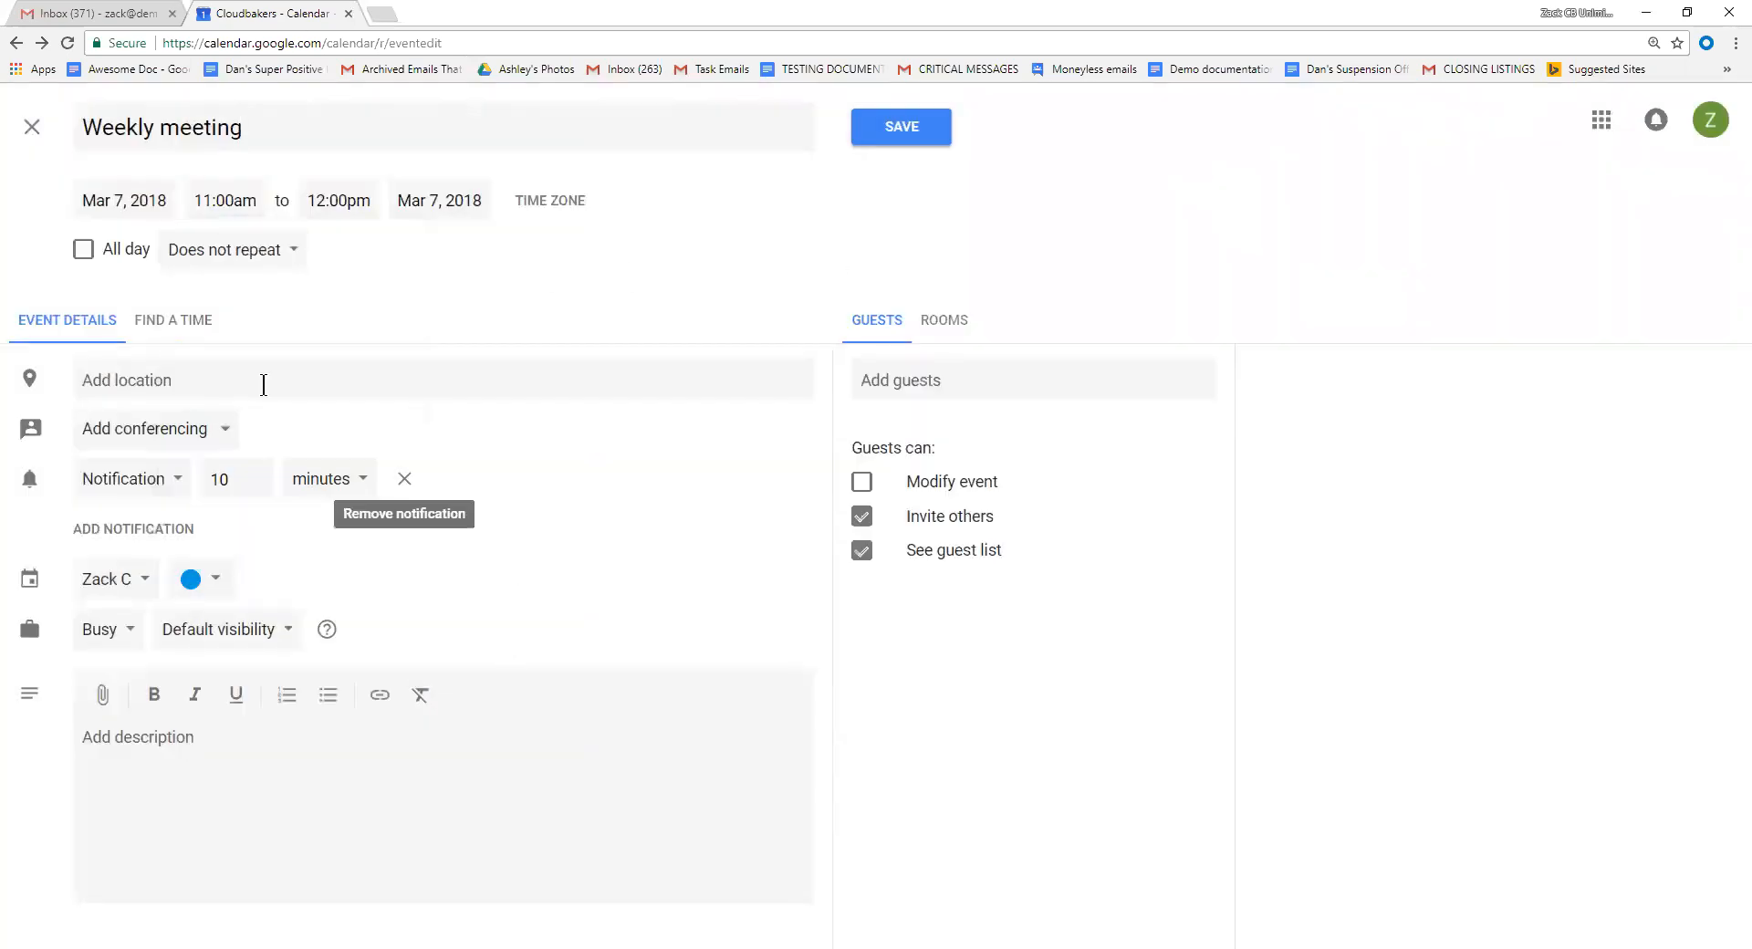
# Try Cloudbakers as the event location, clear it again, and view the available conferencing options
pyautogui.click(375, 389)
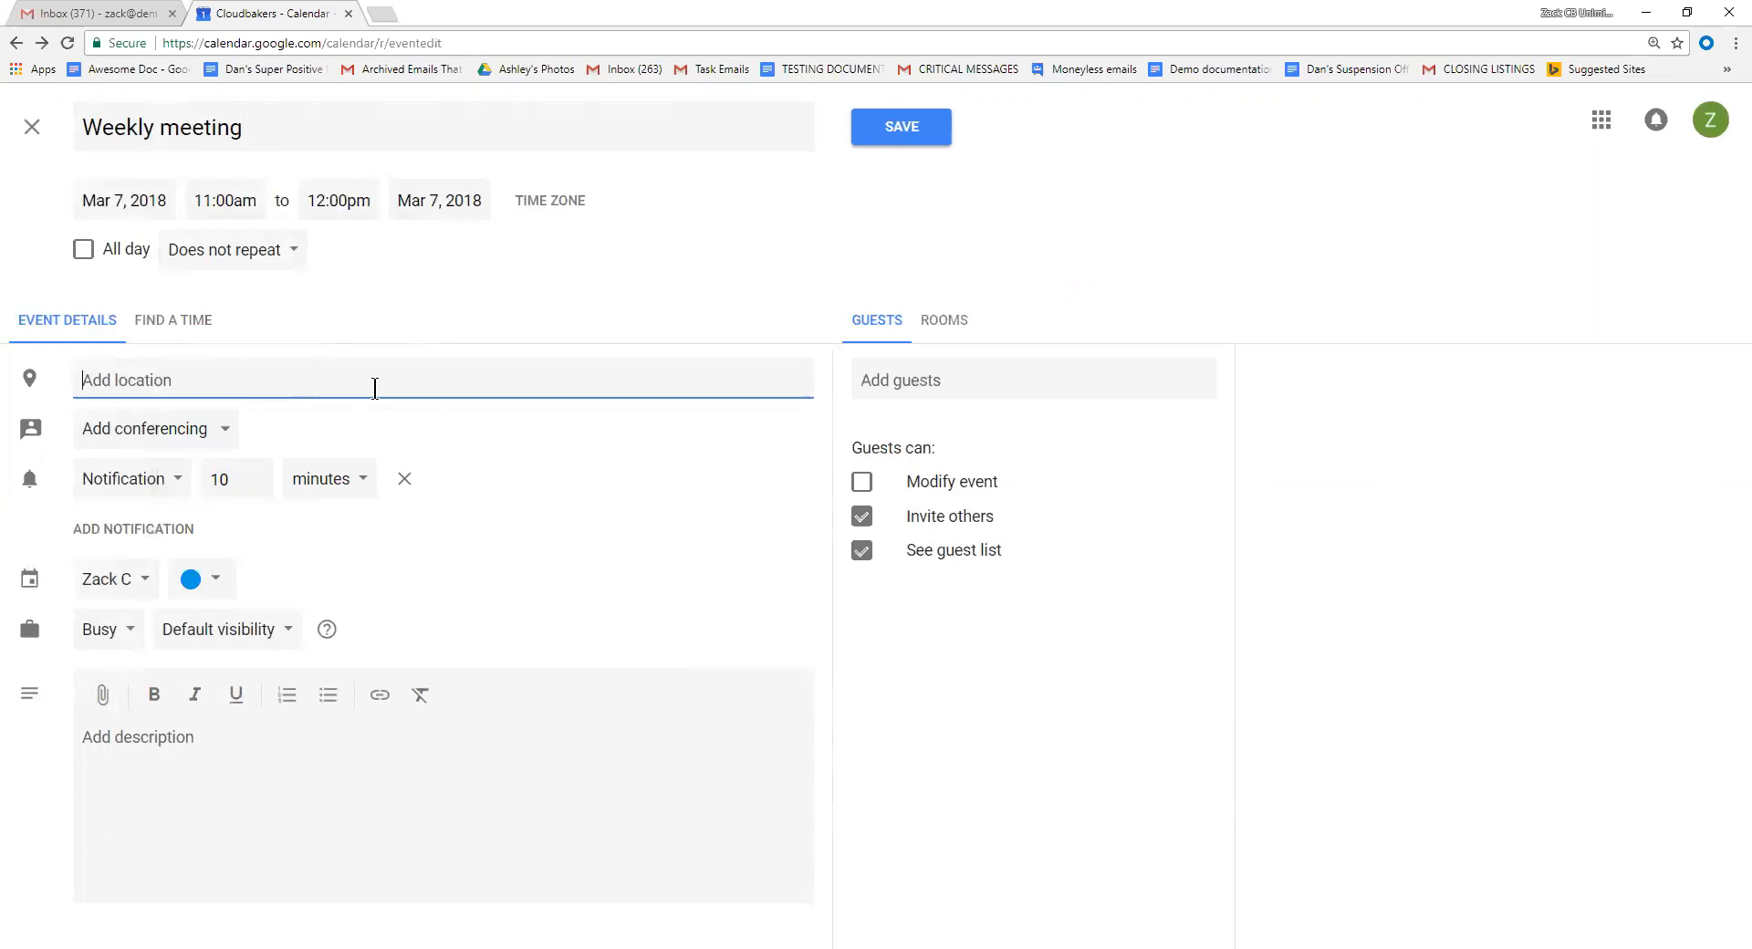
pyautogui.write('Cloudbakers')
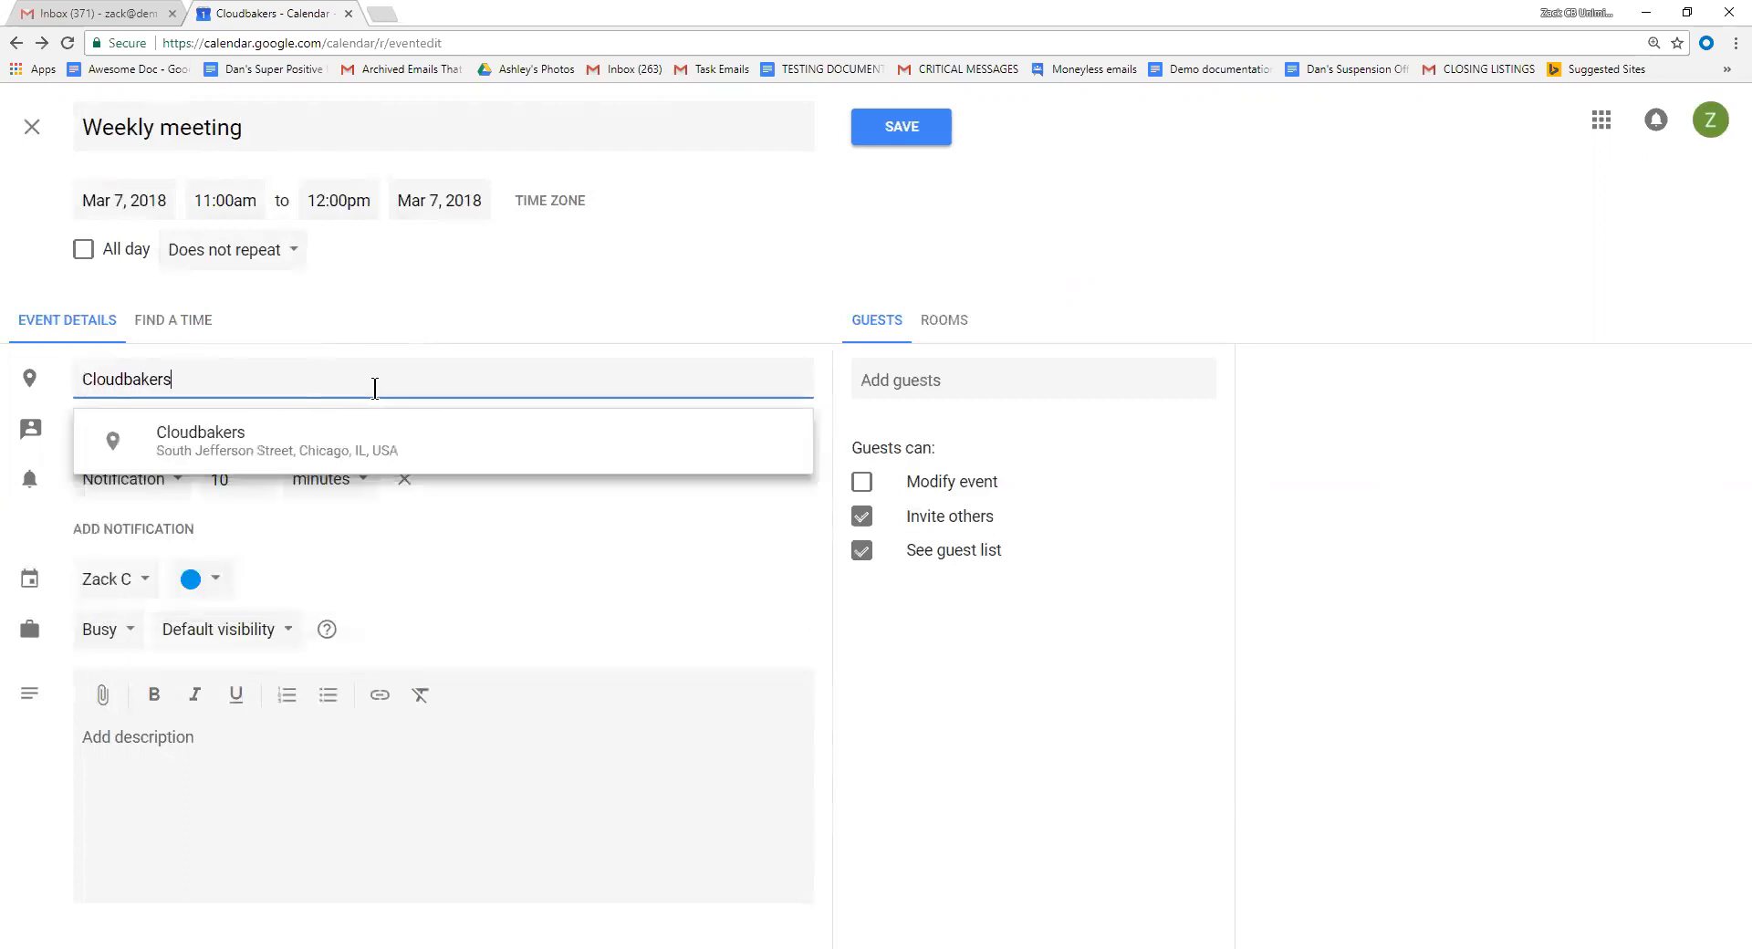
pyautogui.hotkey('ctrl', 'a')
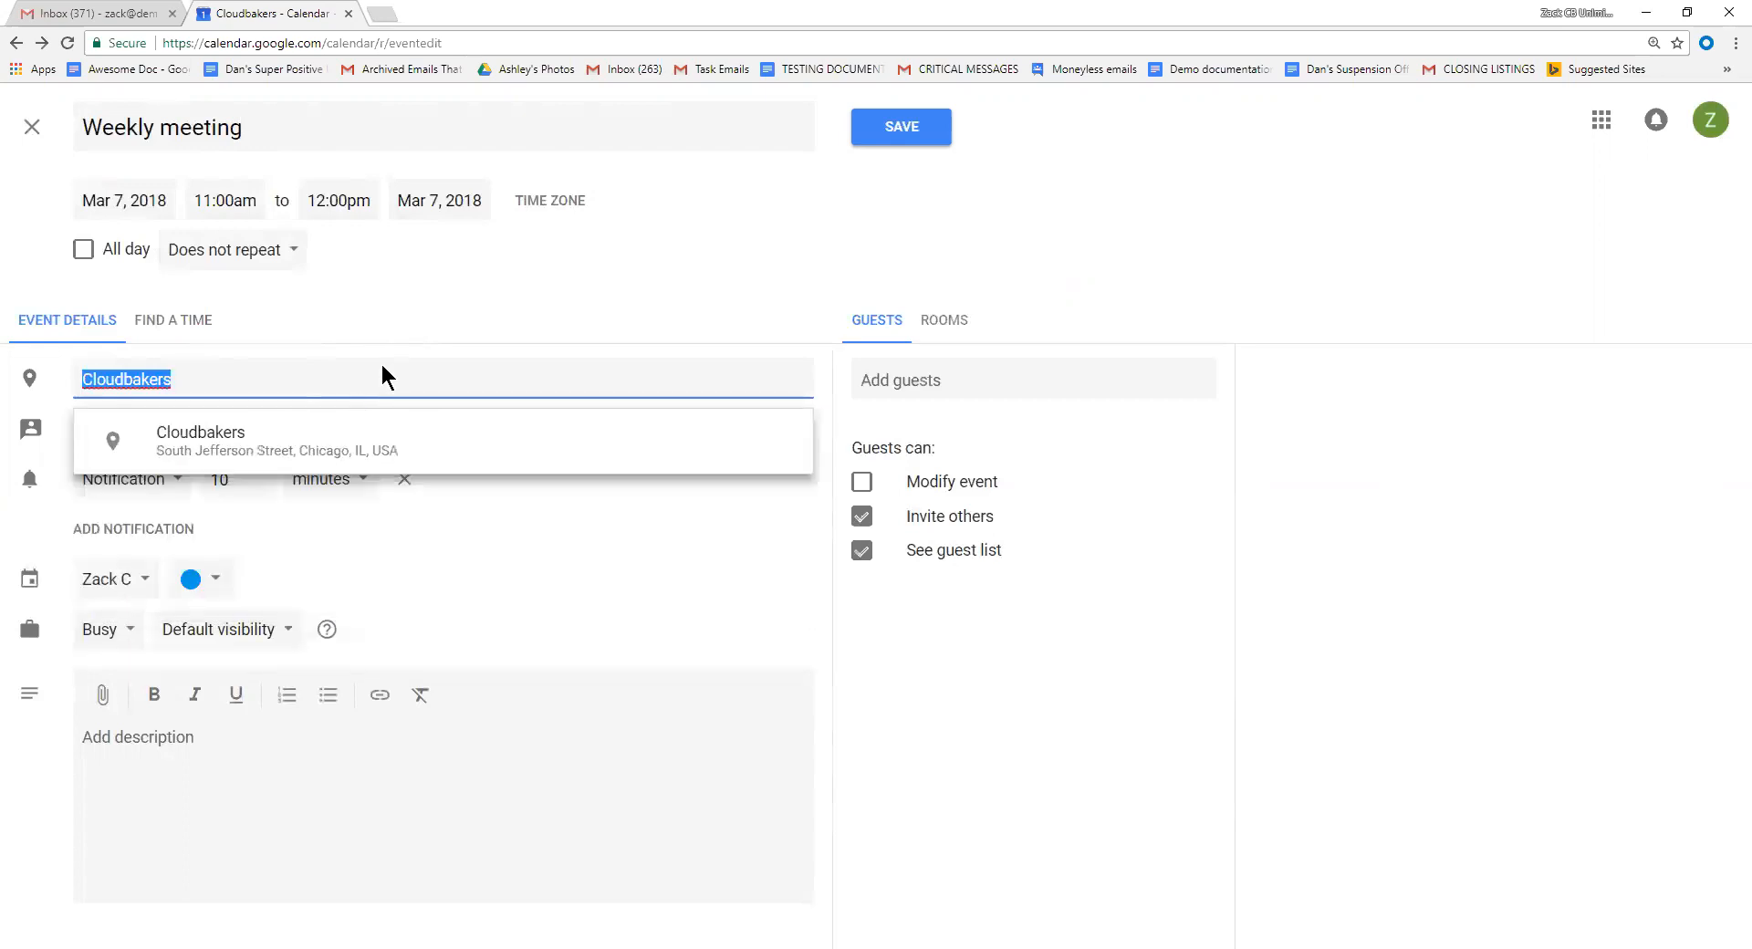
pyautogui.press('BackSpace')
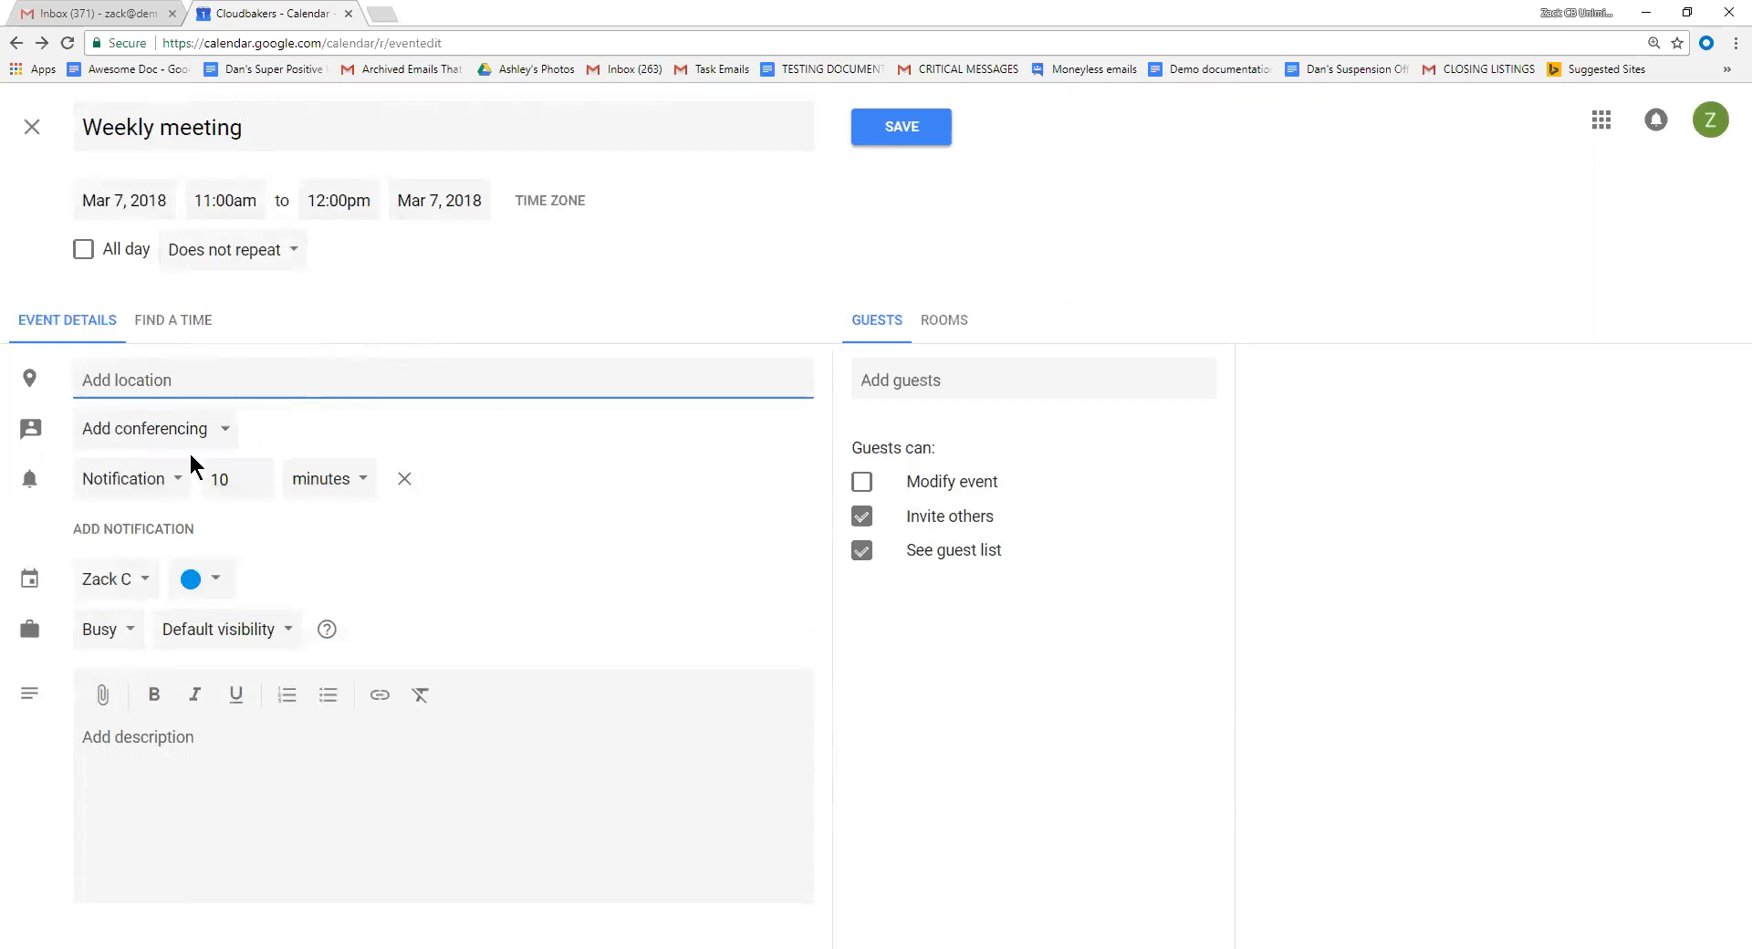
pyautogui.click(158, 439)
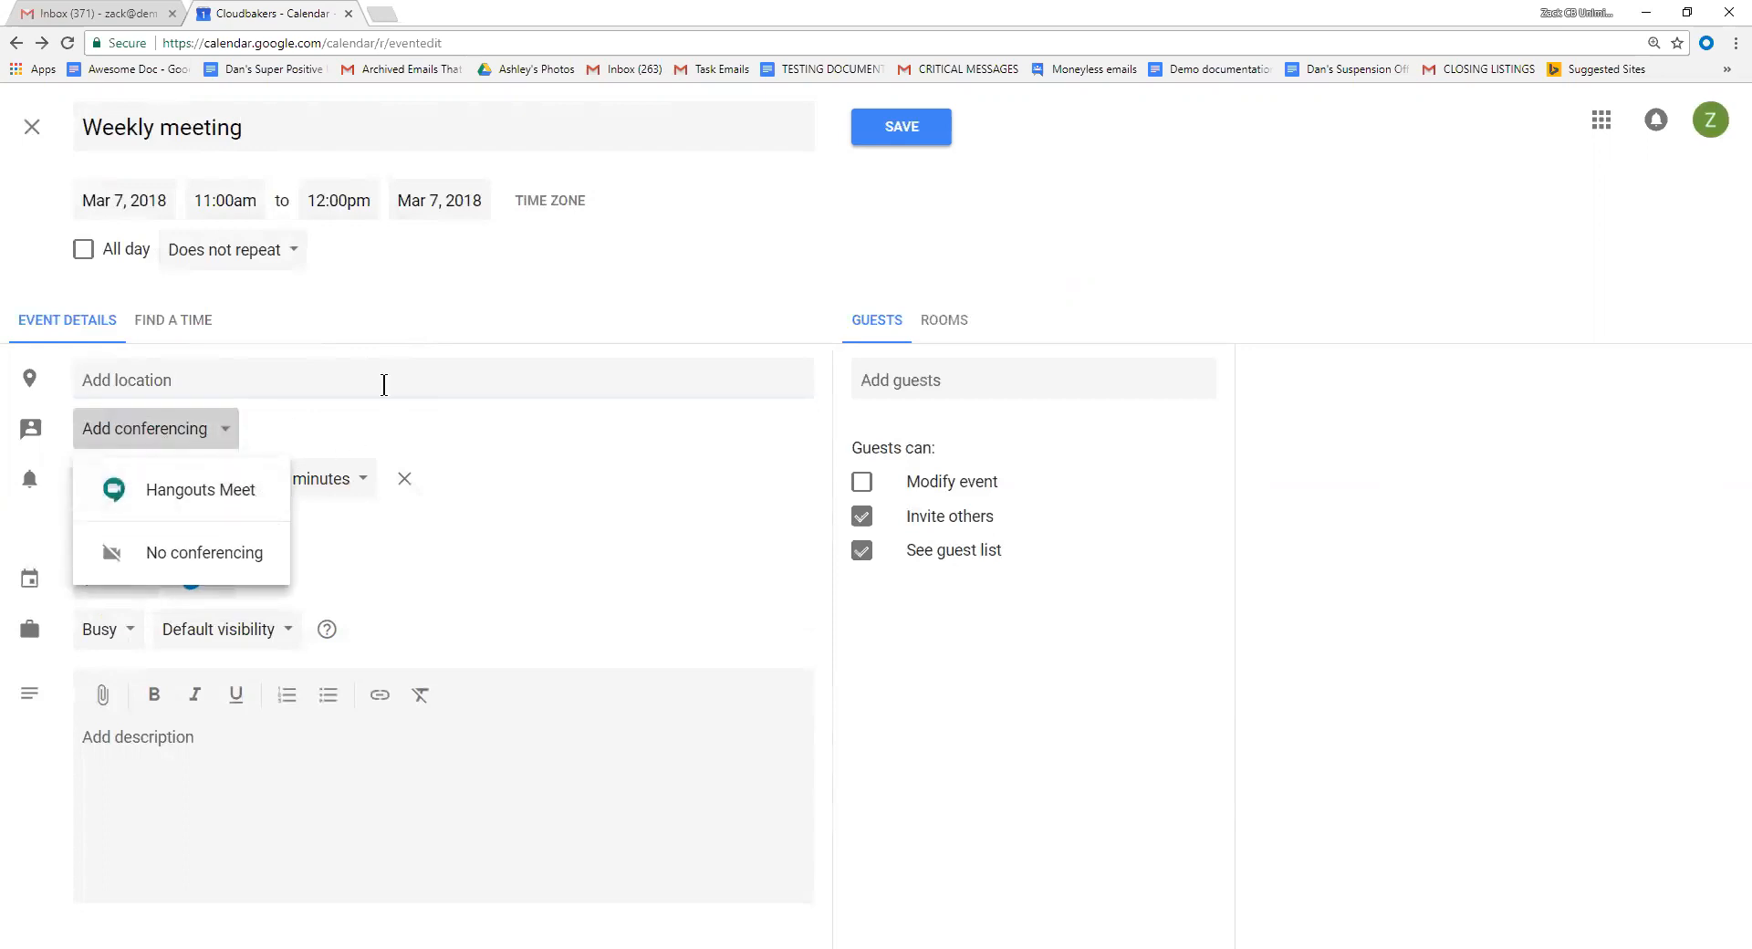
pyautogui.click(364, 416)
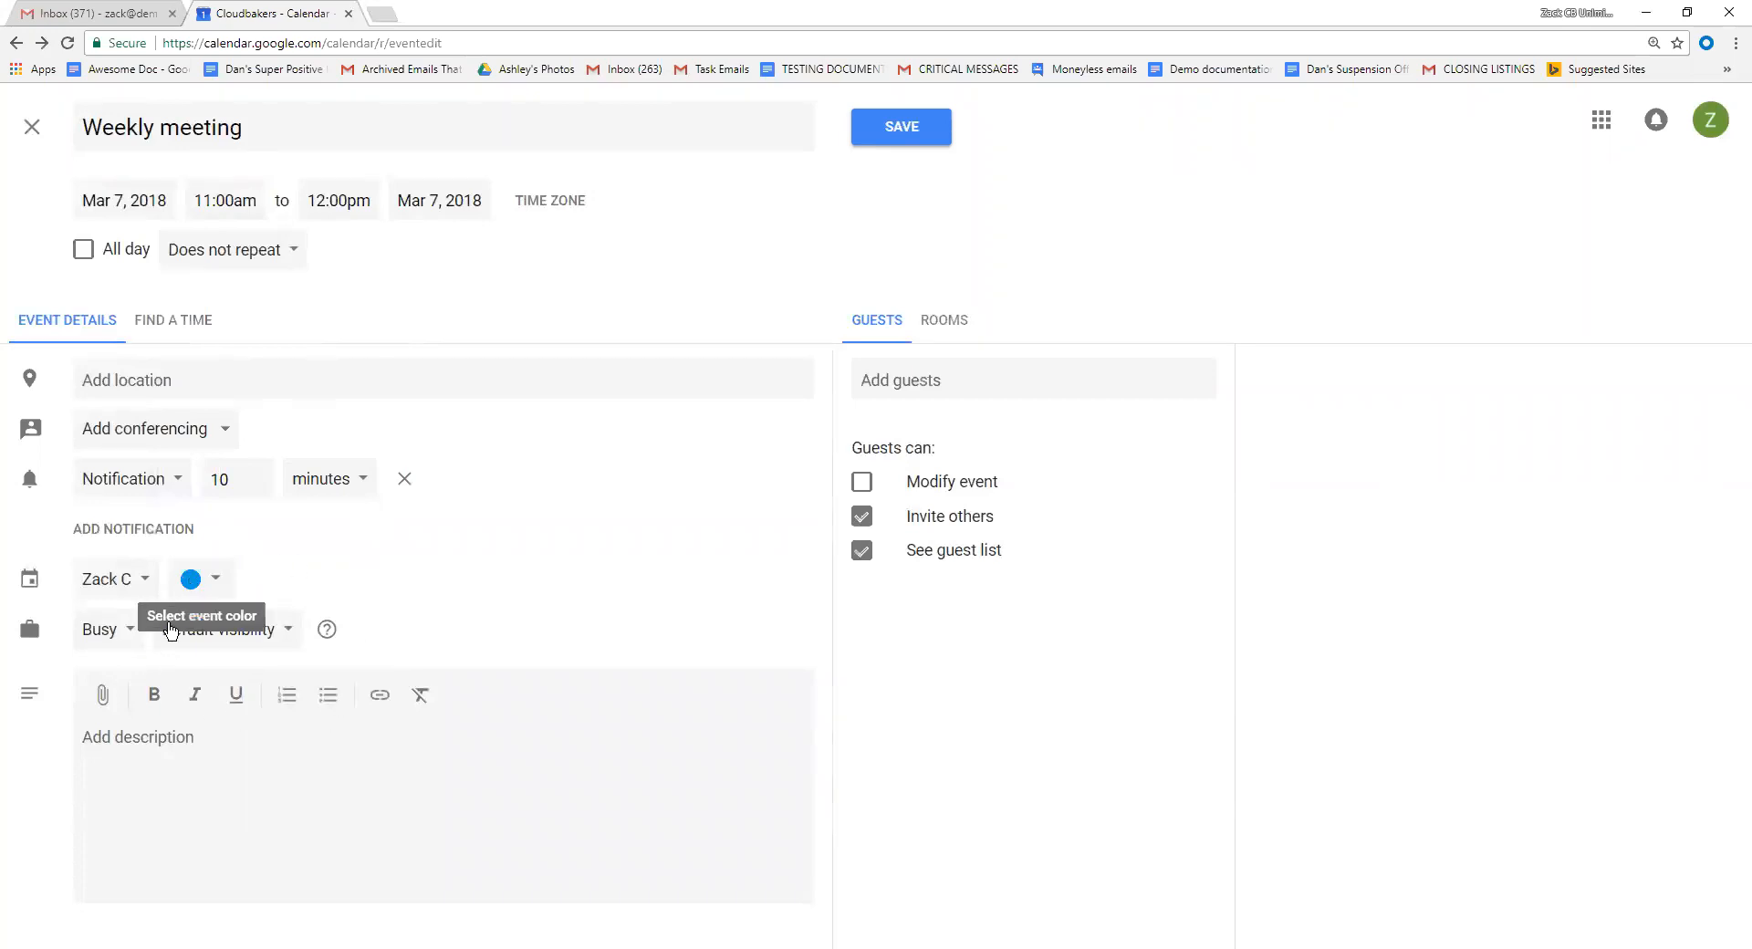
# Try Private visibility for the event and return it to Default visibility
pyautogui.click(267, 648)
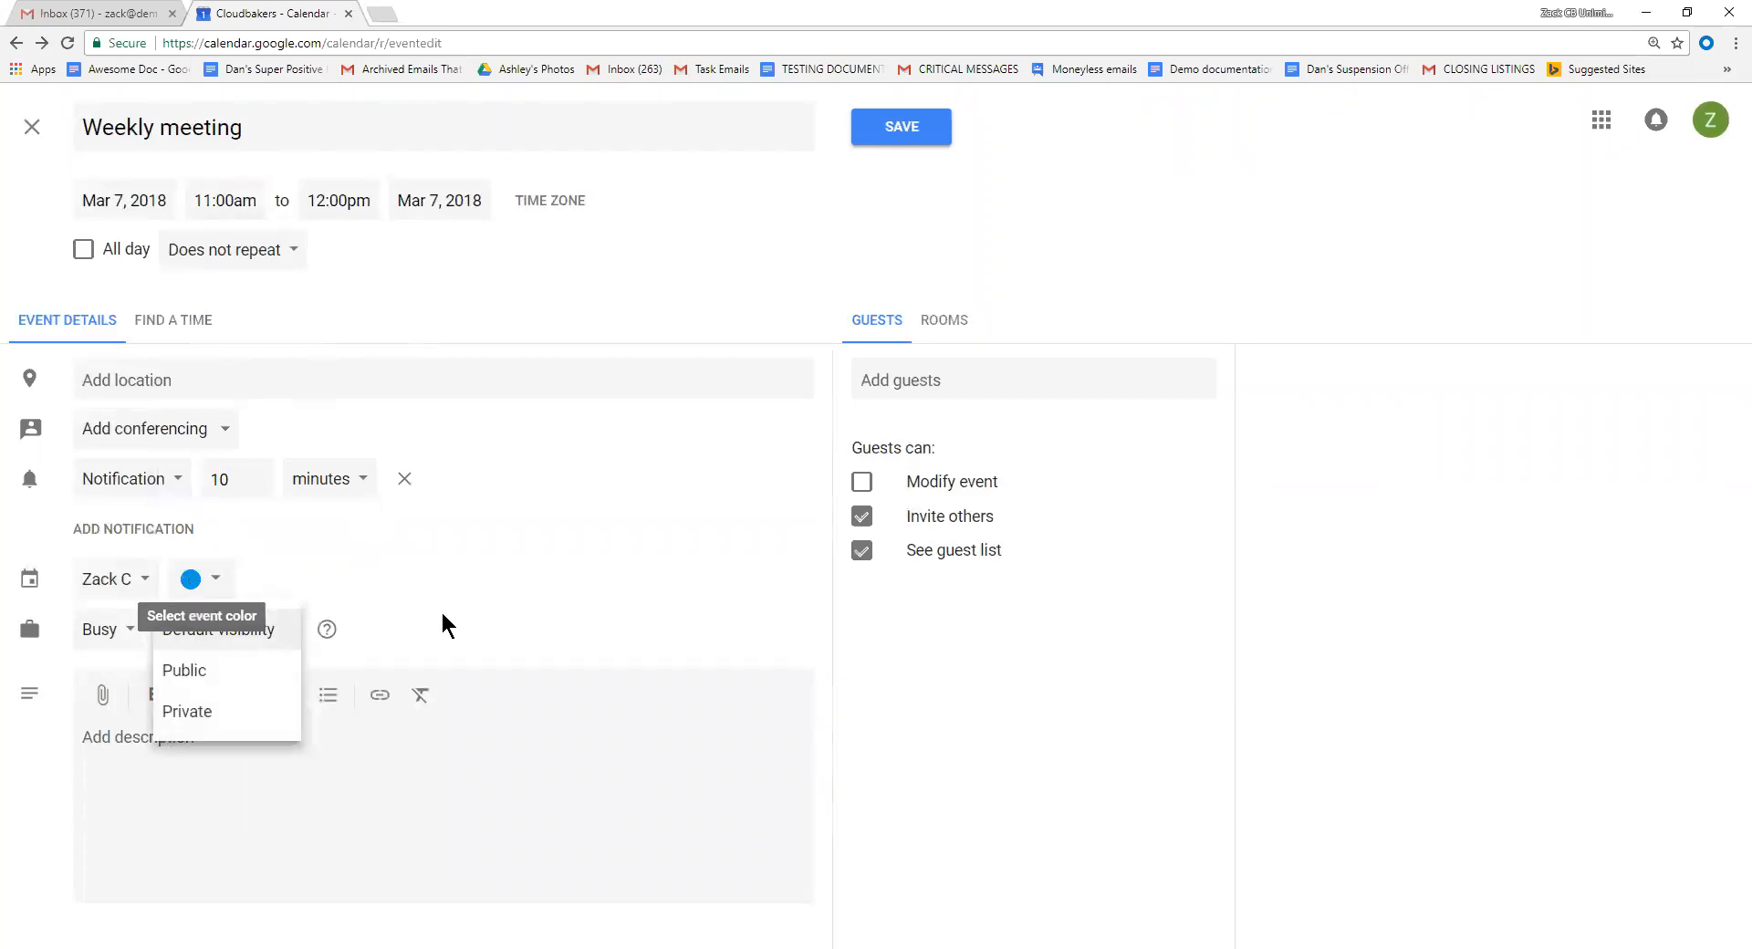
pyautogui.click(442, 626)
pyautogui.click(250, 645)
pyautogui.click(234, 714)
pyautogui.click(216, 648)
pyautogui.click(396, 566)
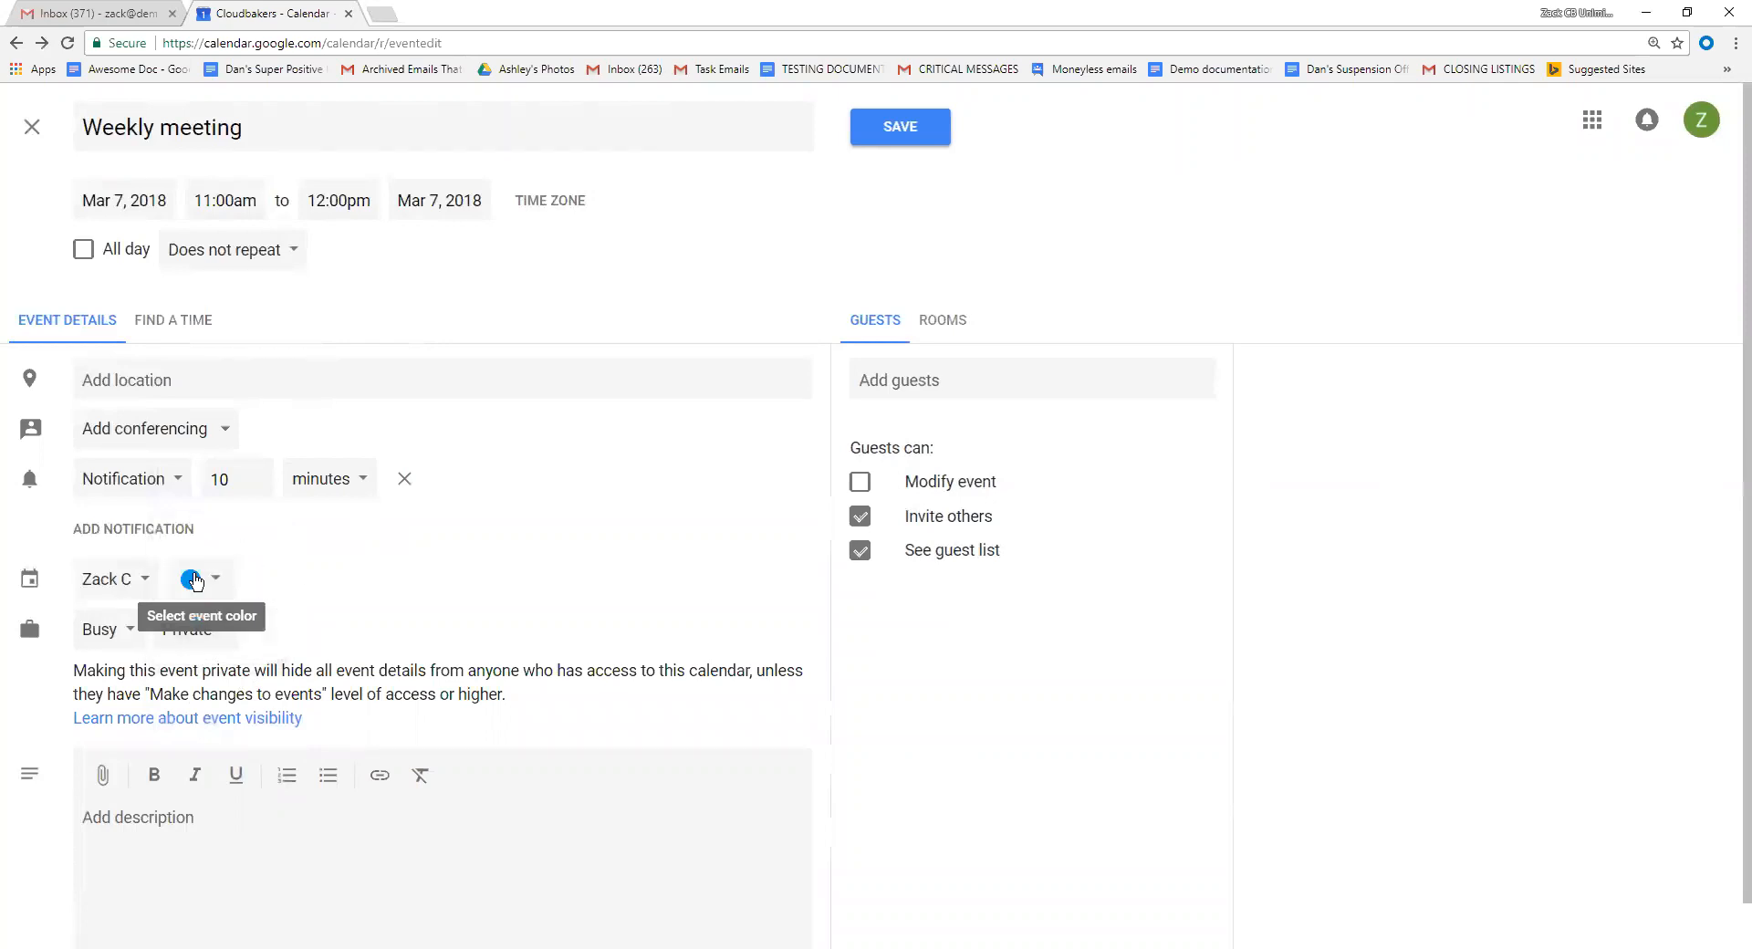
pyautogui.click(192, 579)
pyautogui.click(385, 567)
pyautogui.click(211, 630)
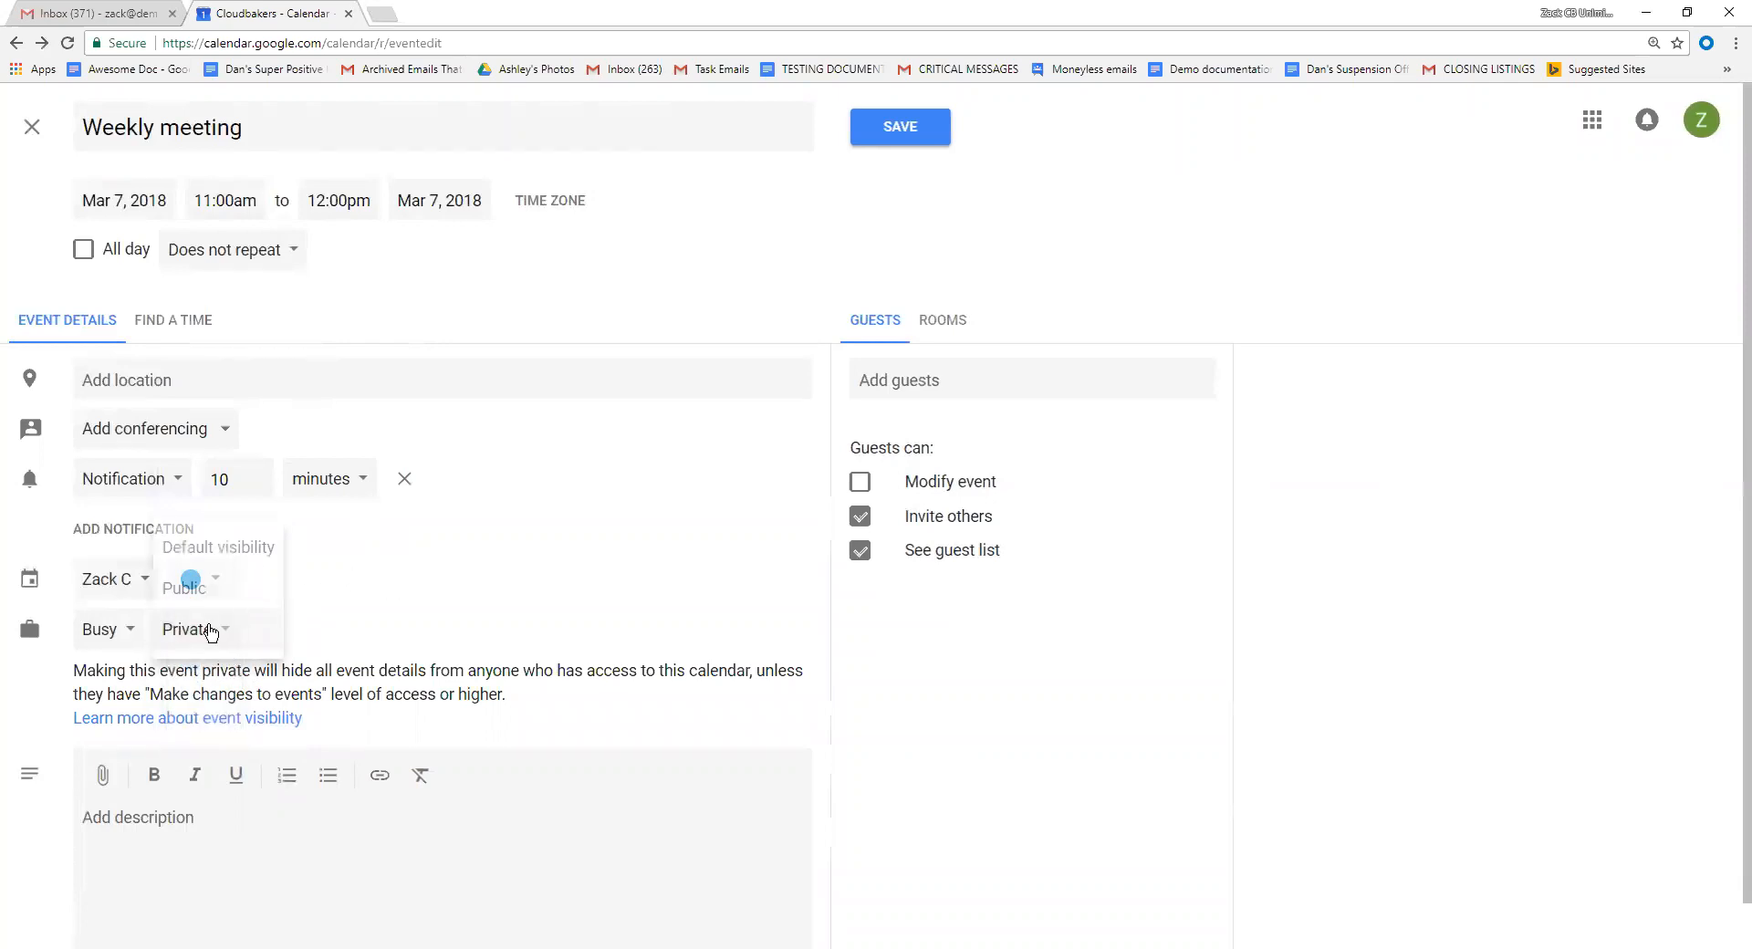
pyautogui.click(452, 604)
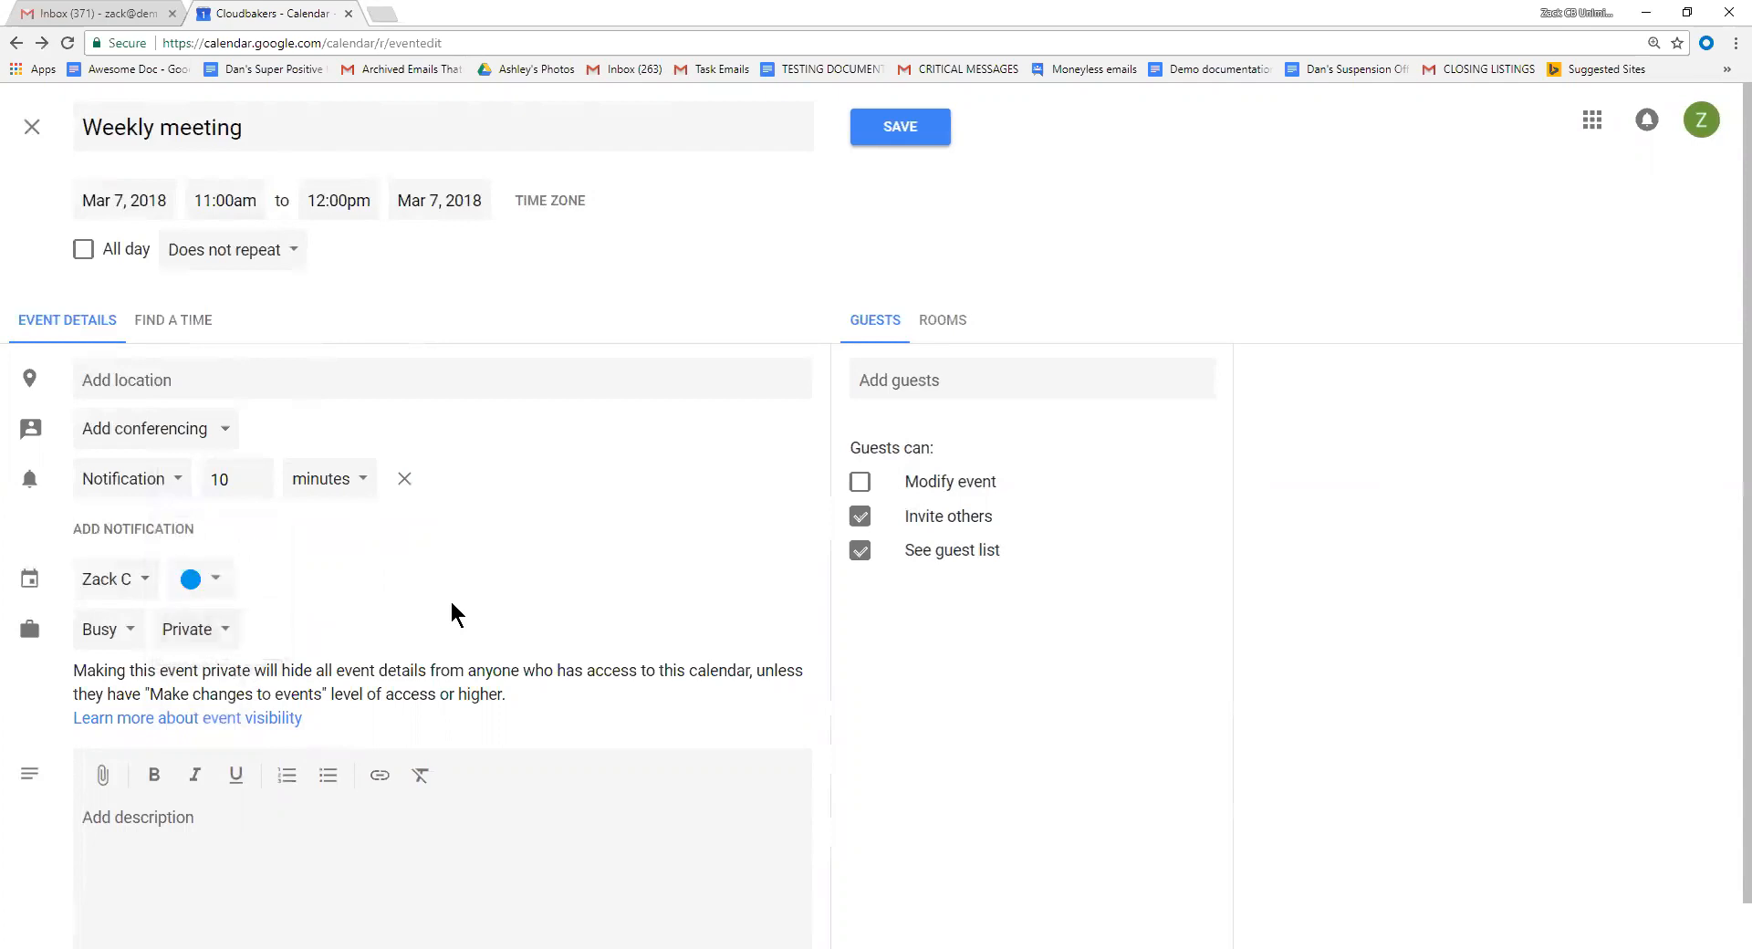
pyautogui.click(208, 644)
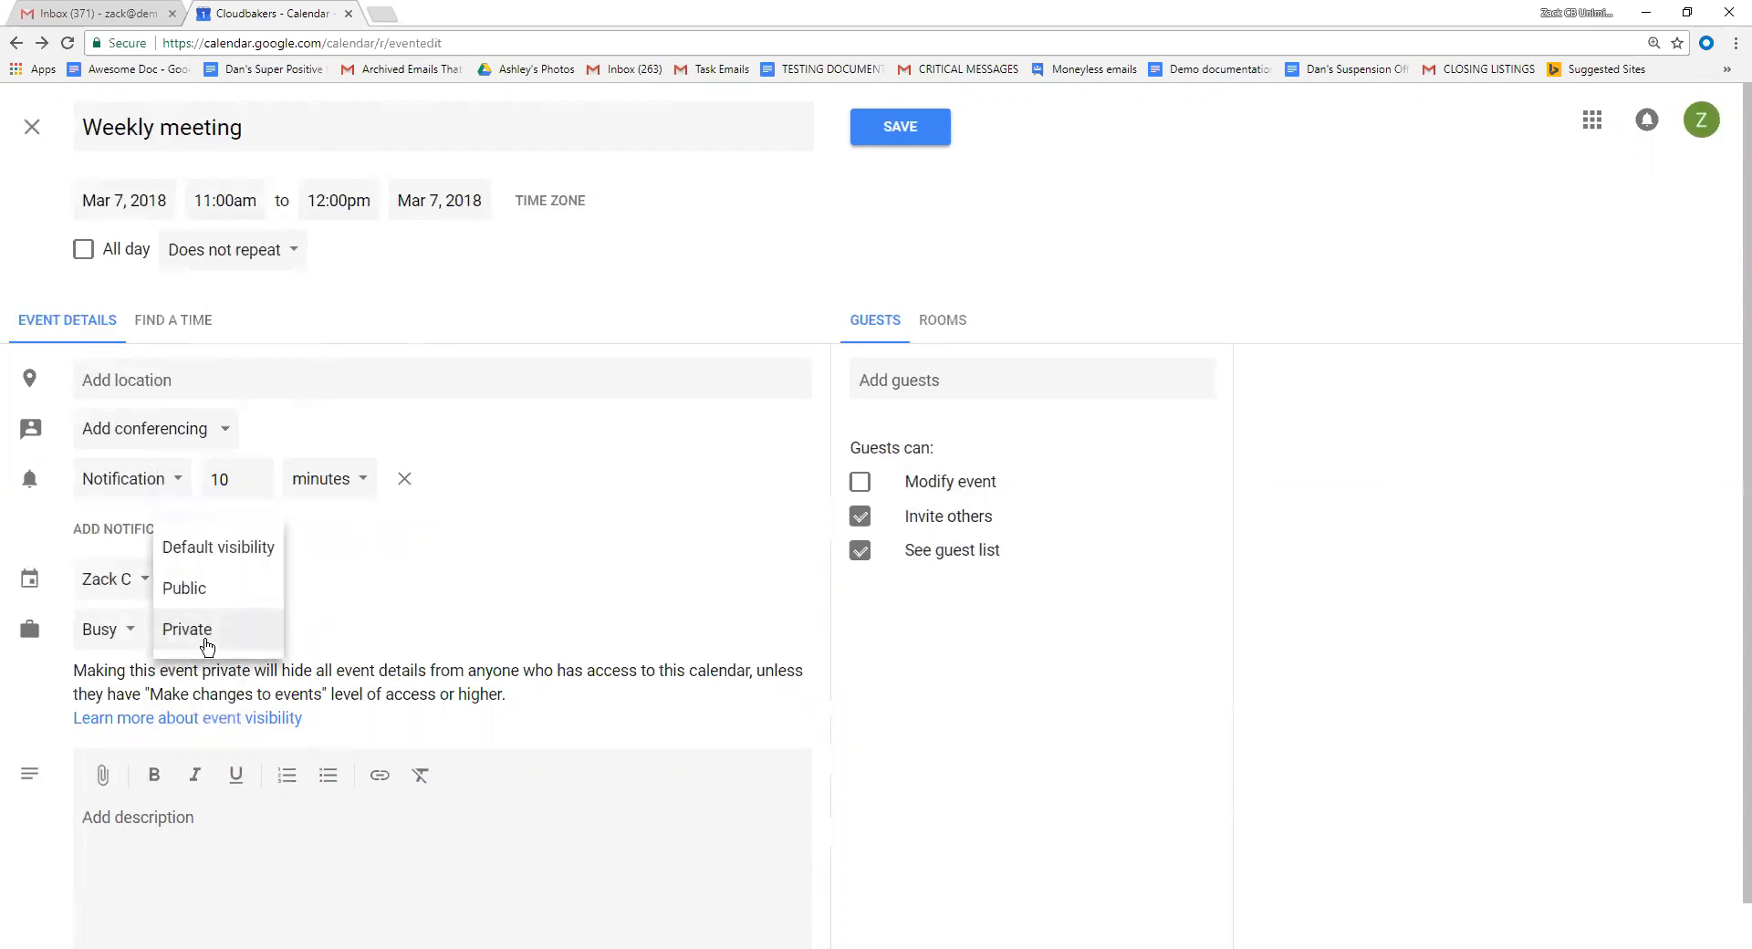
pyautogui.click(235, 559)
# Enter "This is a meeting..." as the event description
pyautogui.click(262, 767)
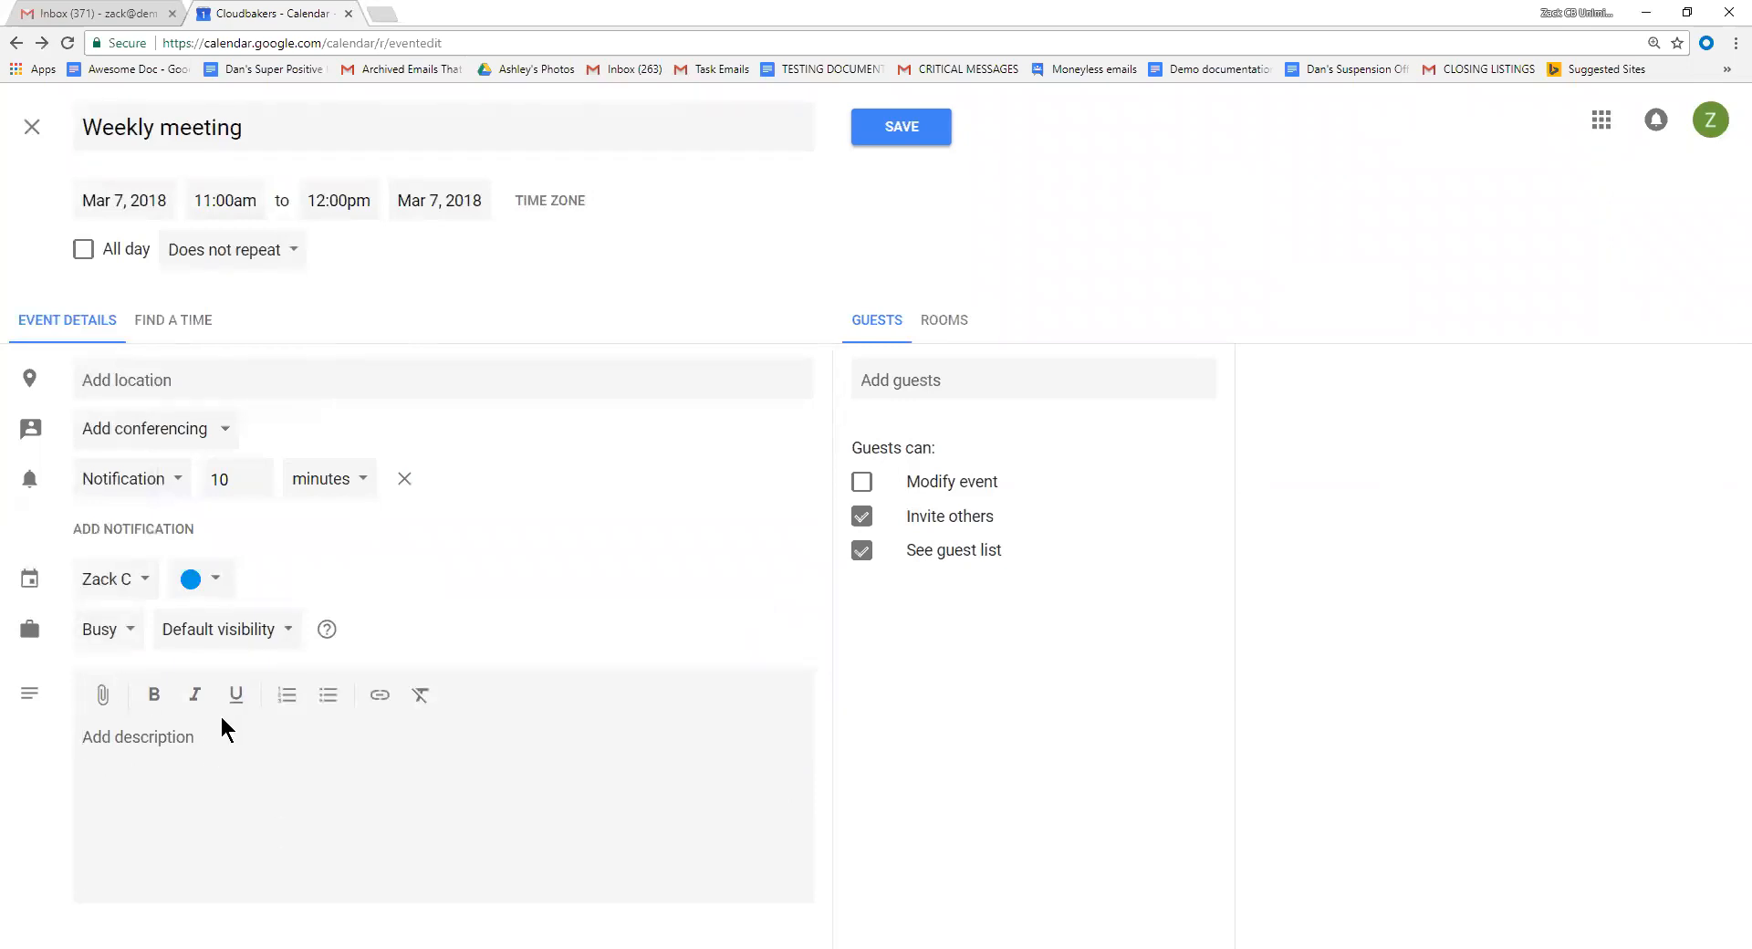
pyautogui.write('This is a meeting...')
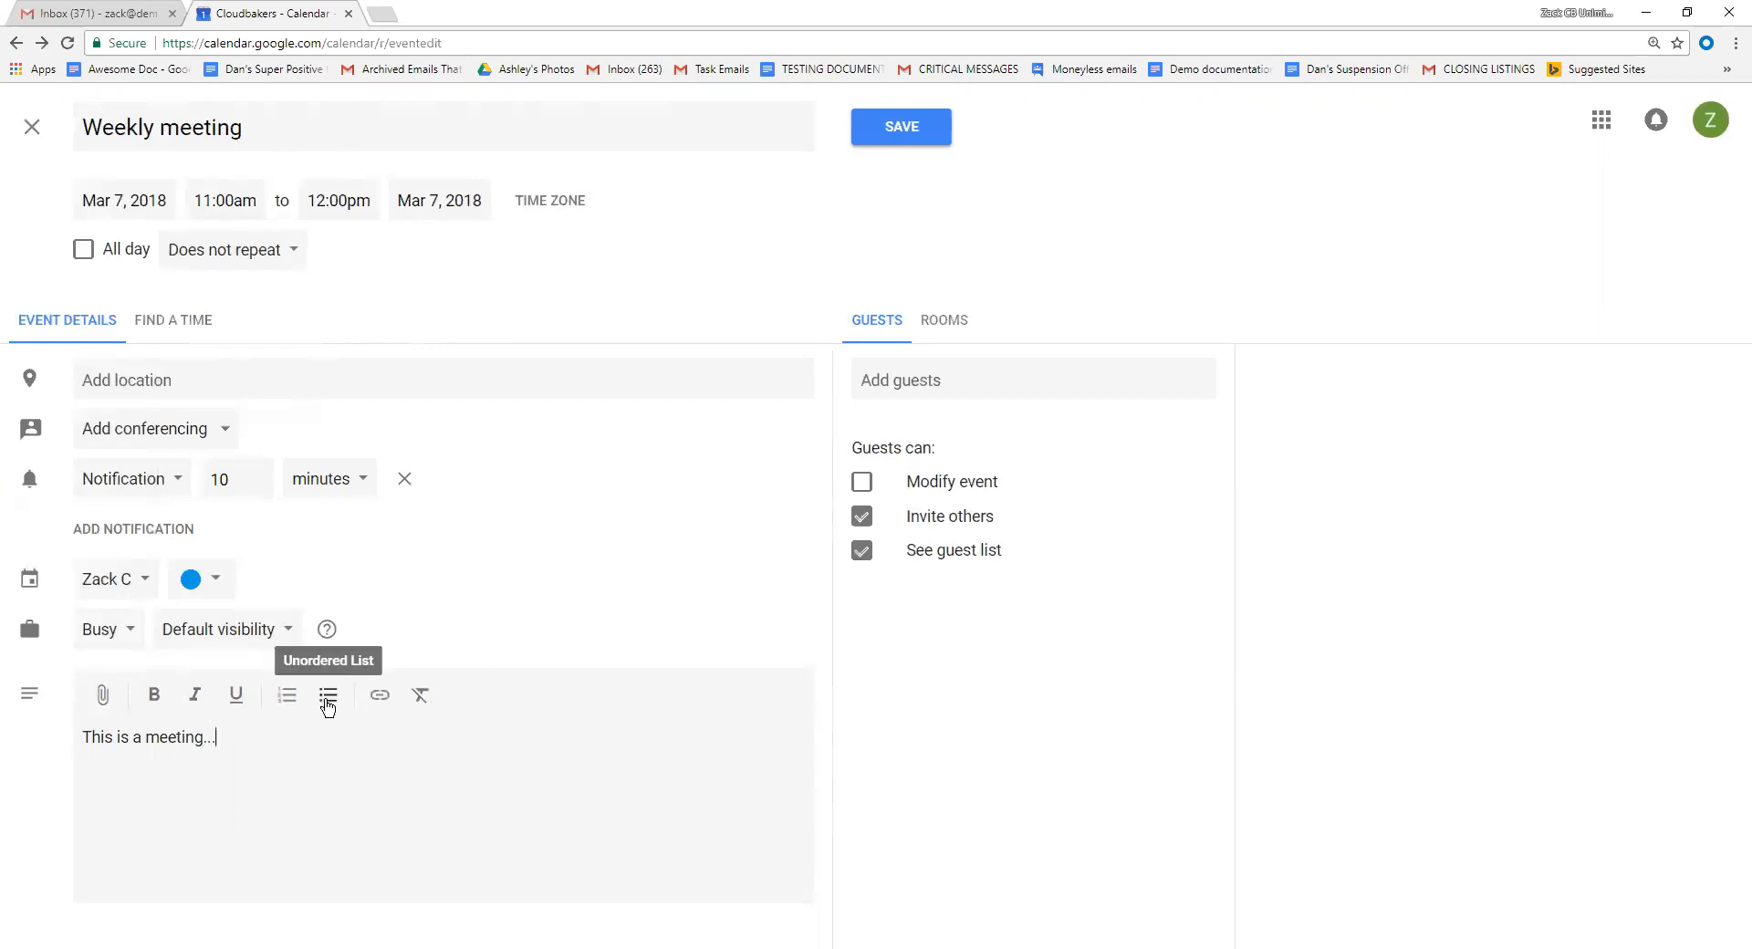
# Add three guests to the event from the contact suggestions and remove the Hangouts Meet conferencing
pyautogui.click(878, 380)
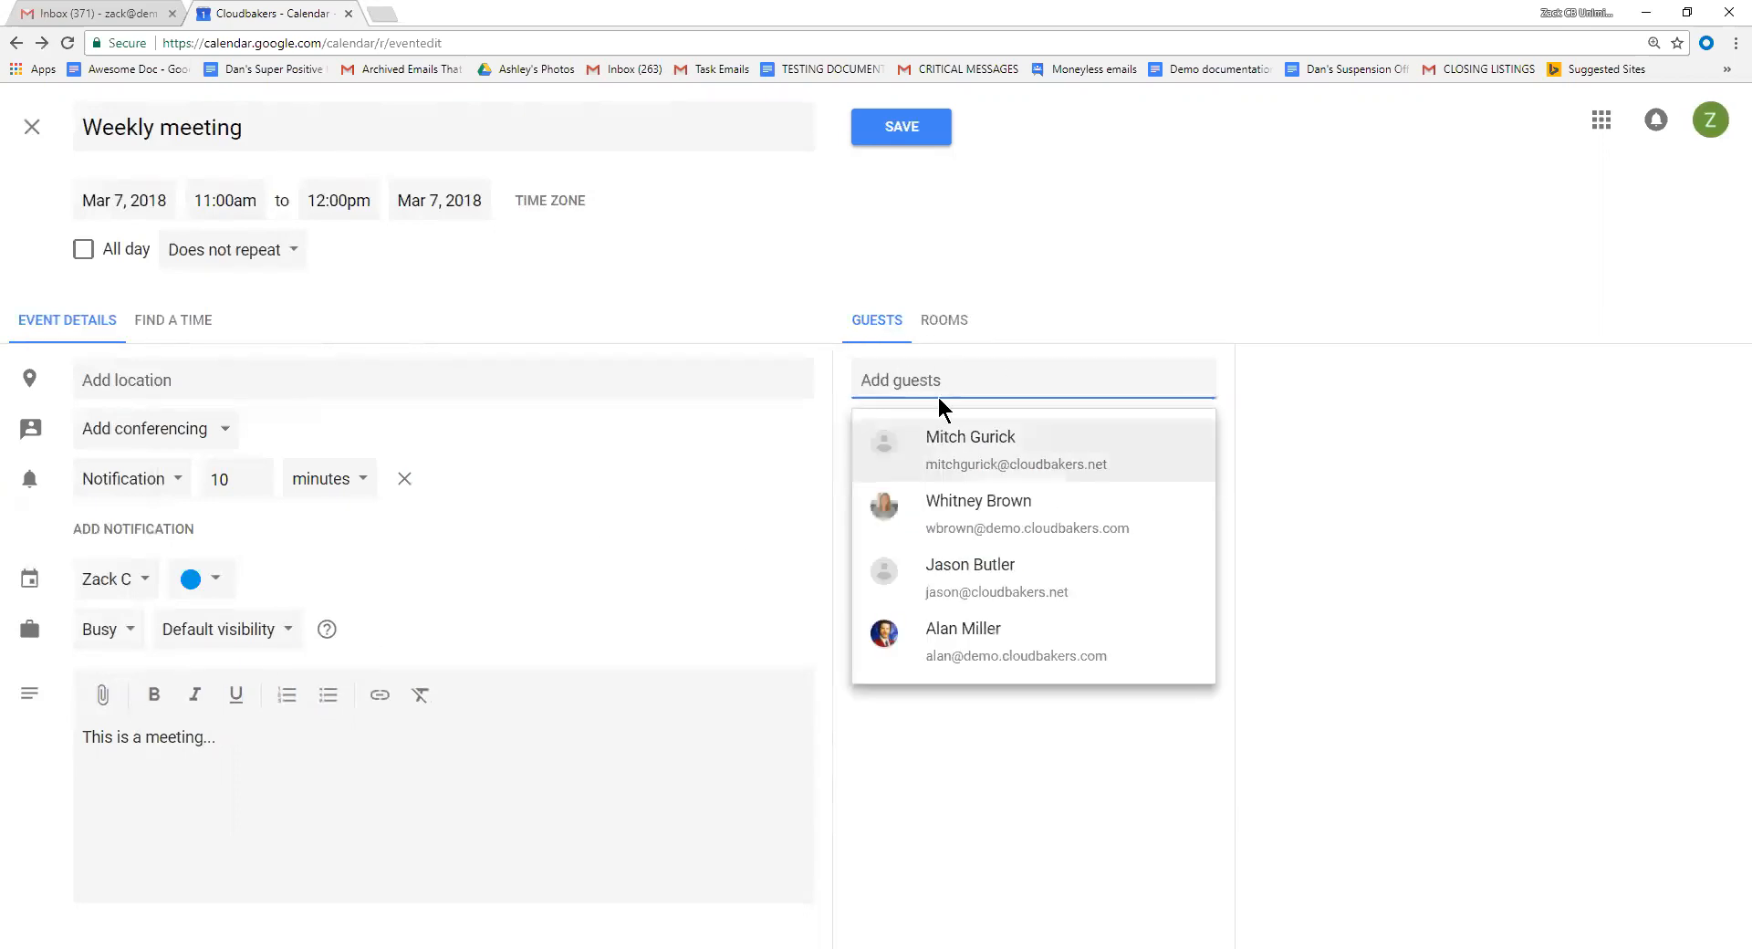
pyautogui.click(983, 235)
pyautogui.click(869, 385)
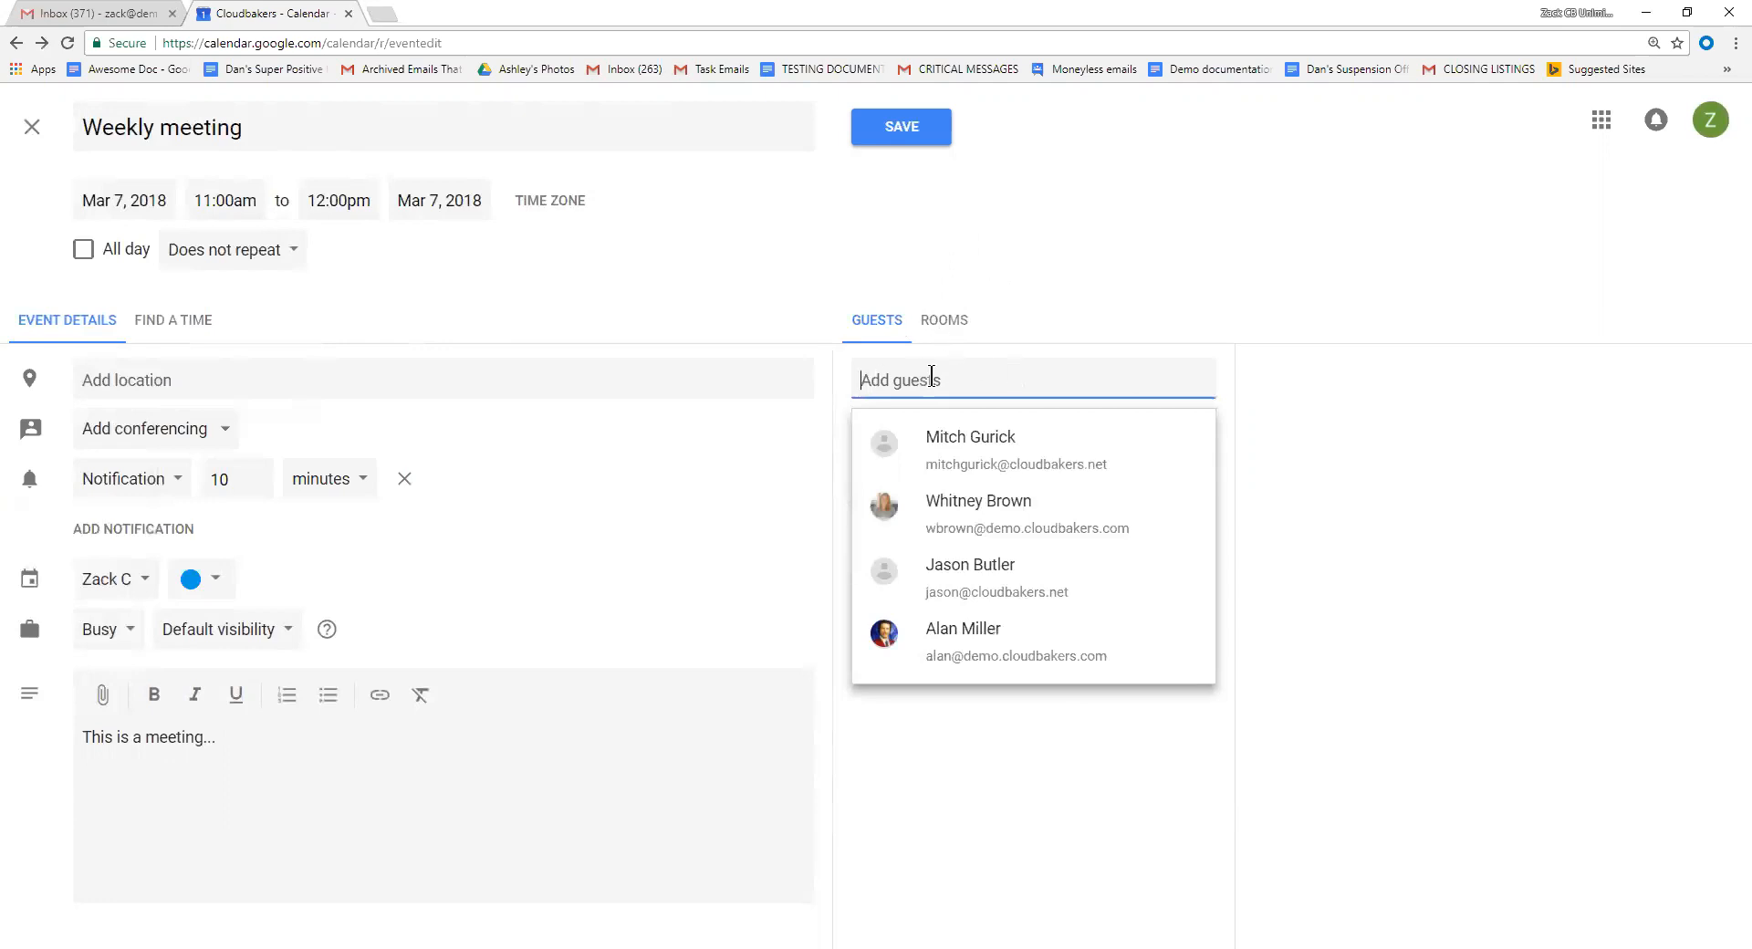
pyautogui.write('mitch')
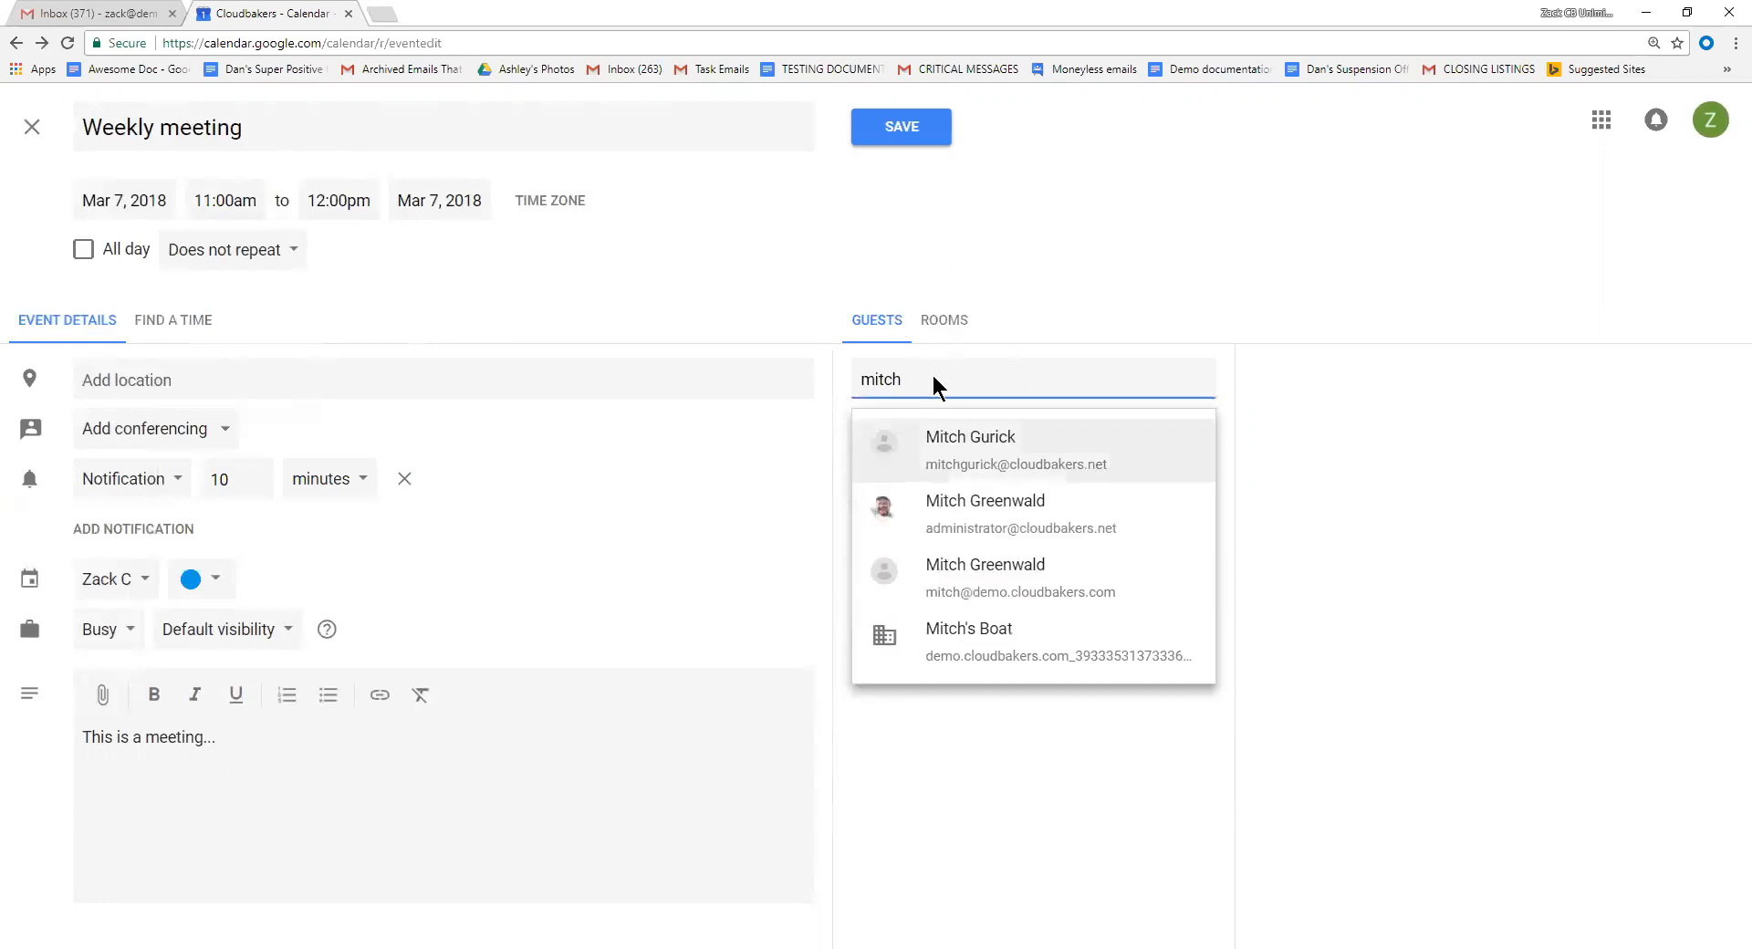
pyautogui.press('Return')
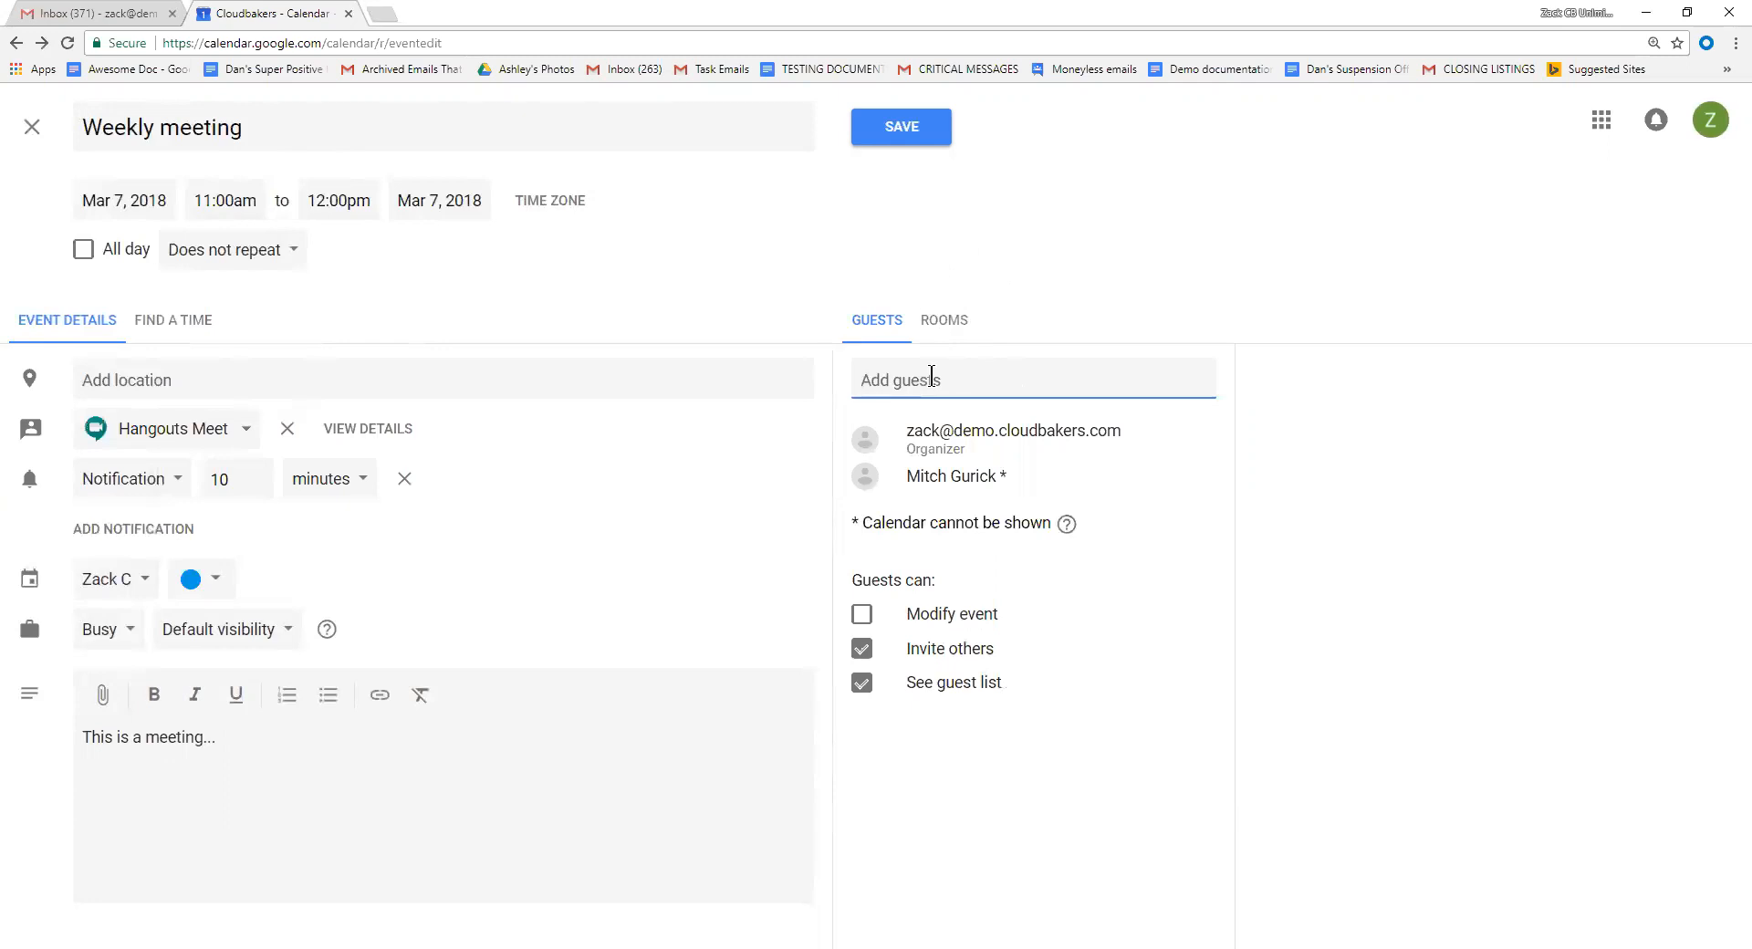
pyautogui.write('alan')
pyautogui.press('Return')
pyautogui.write('@')
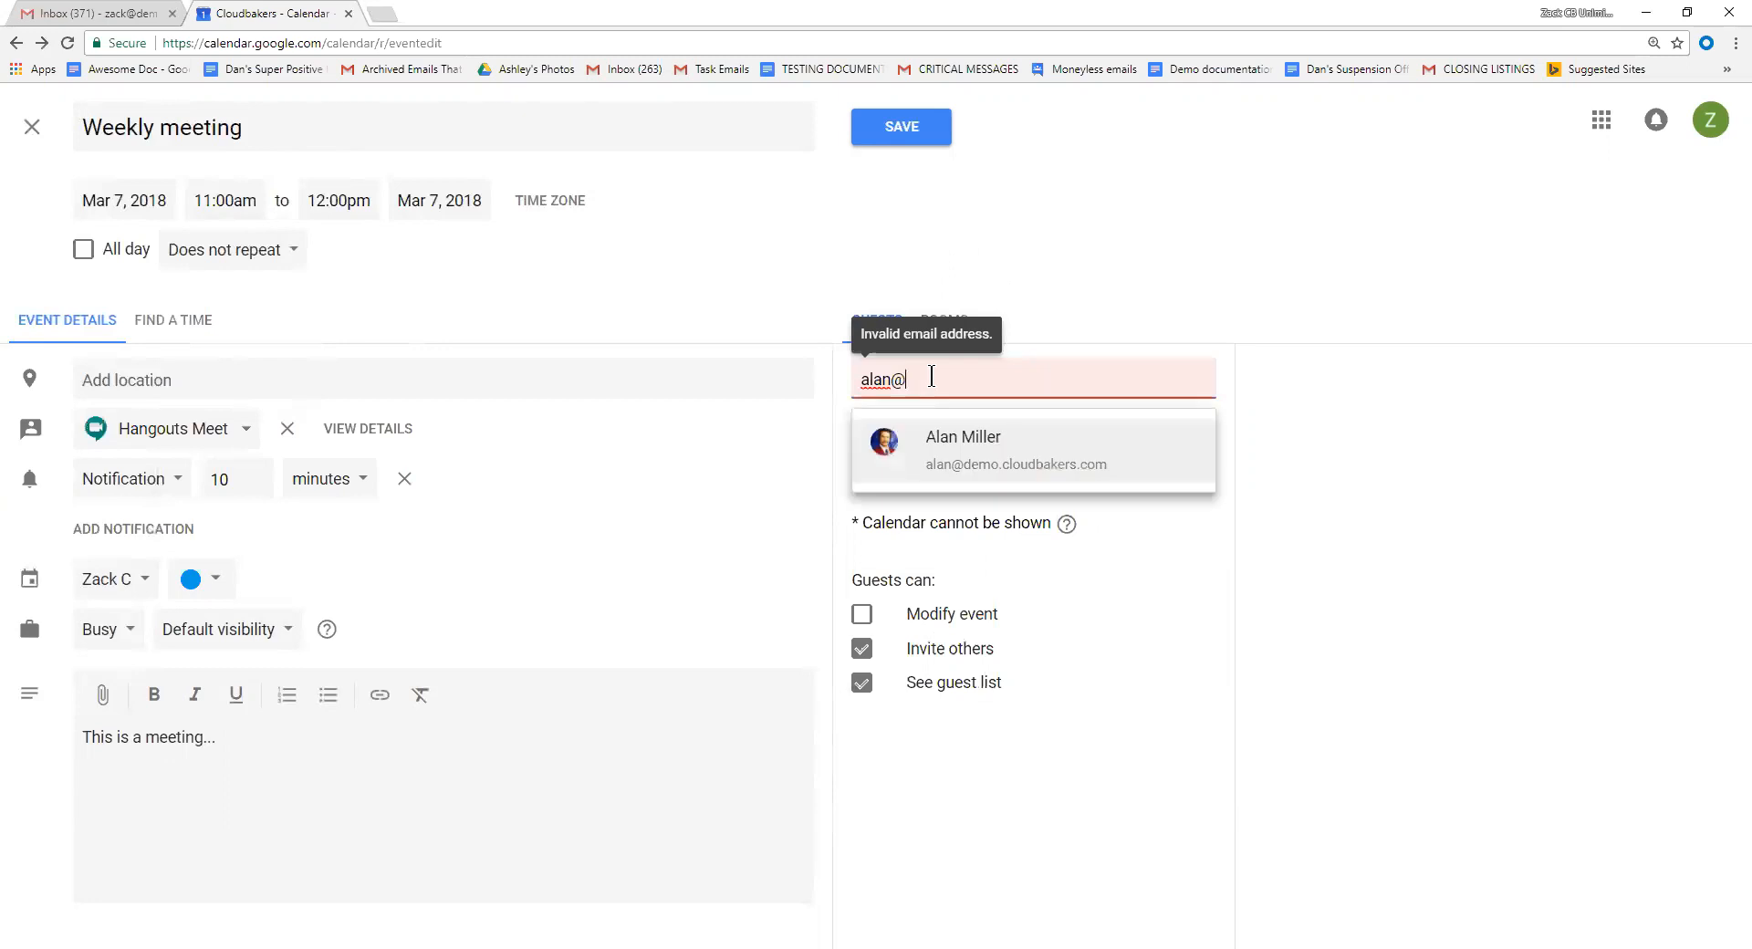
pyautogui.press('Return')
pyautogui.write('trista')
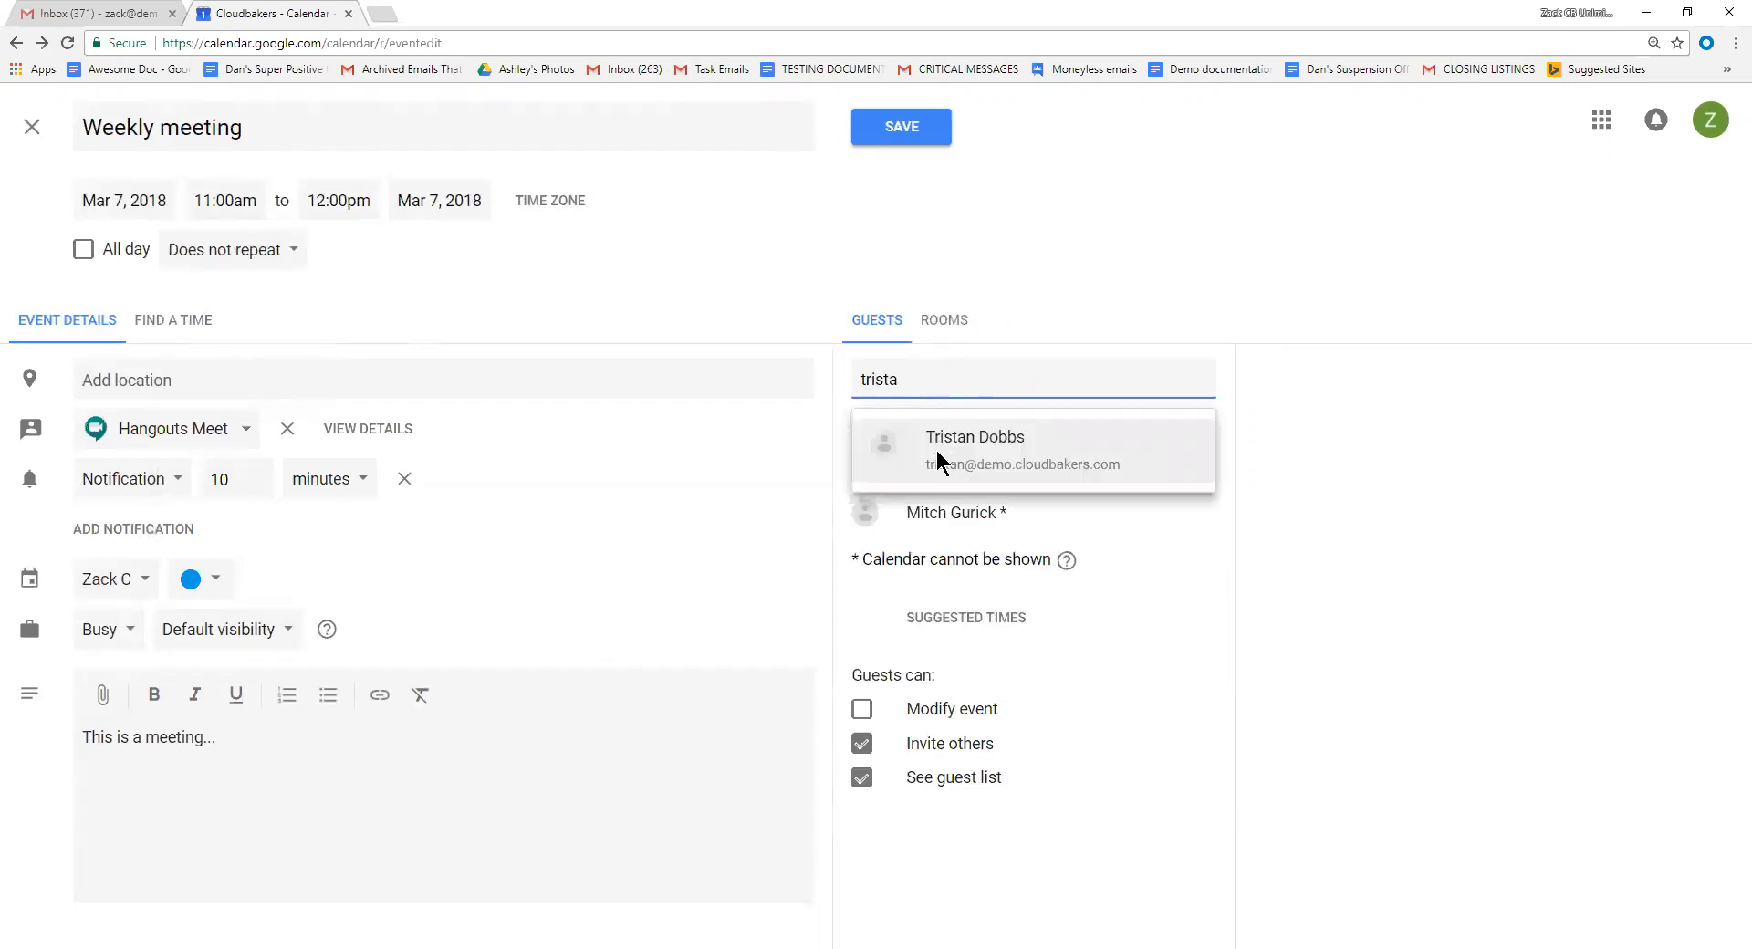
pyautogui.click(940, 461)
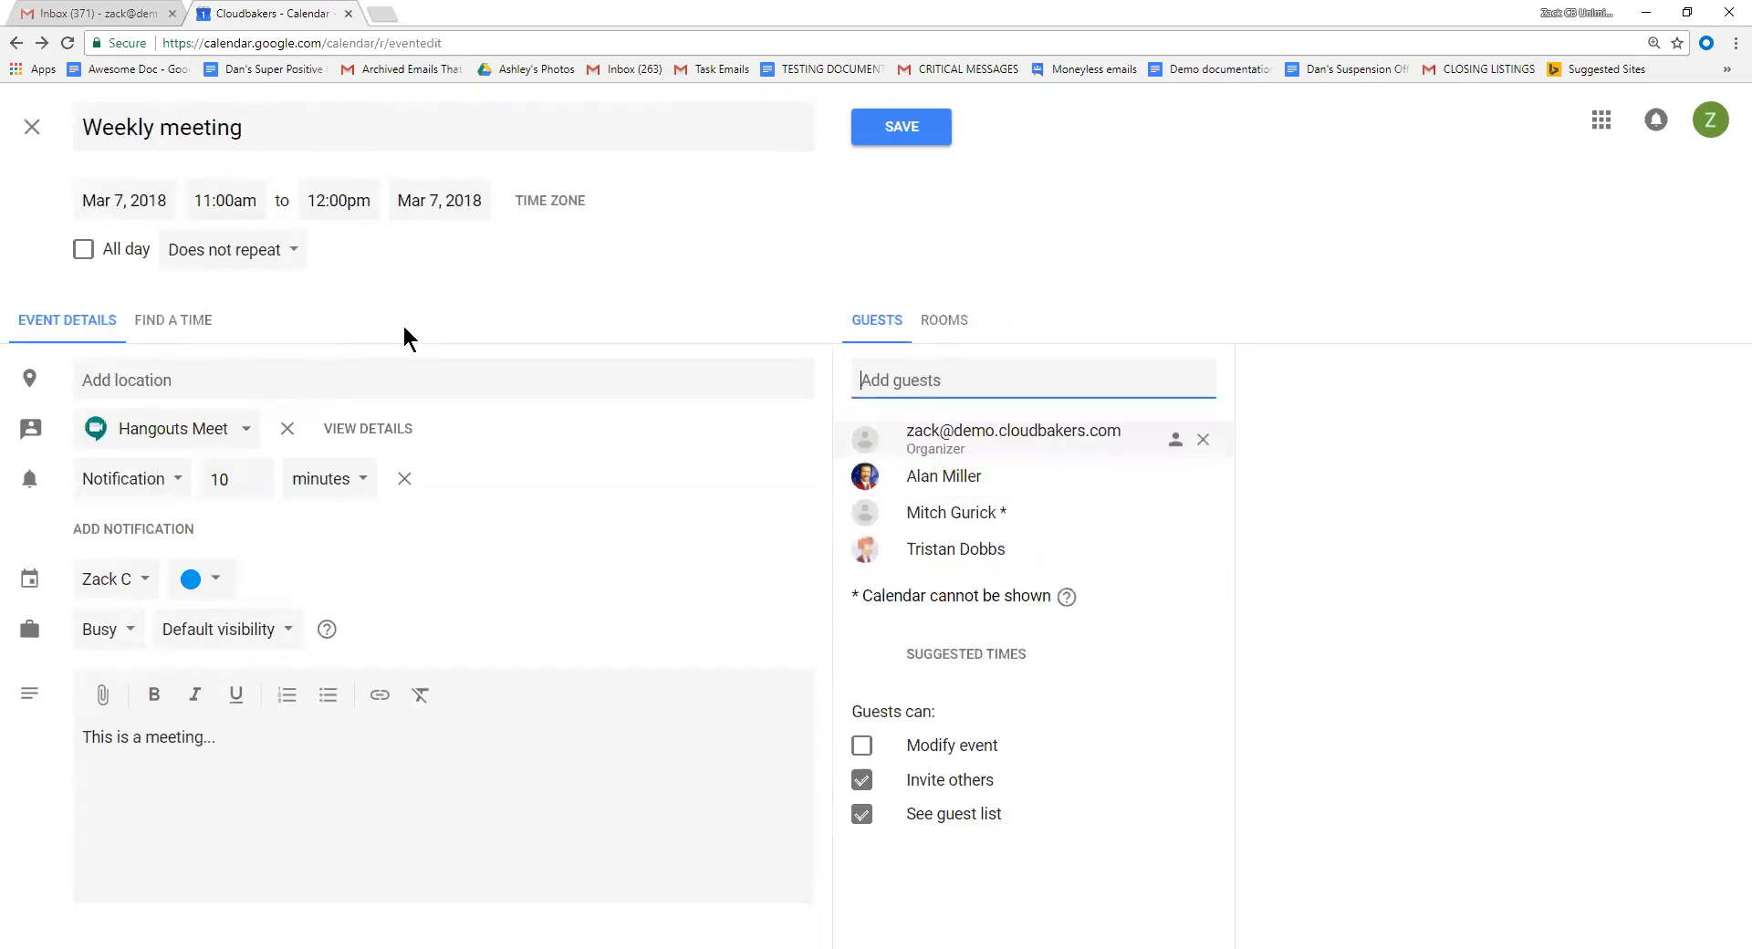
pyautogui.click(287, 428)
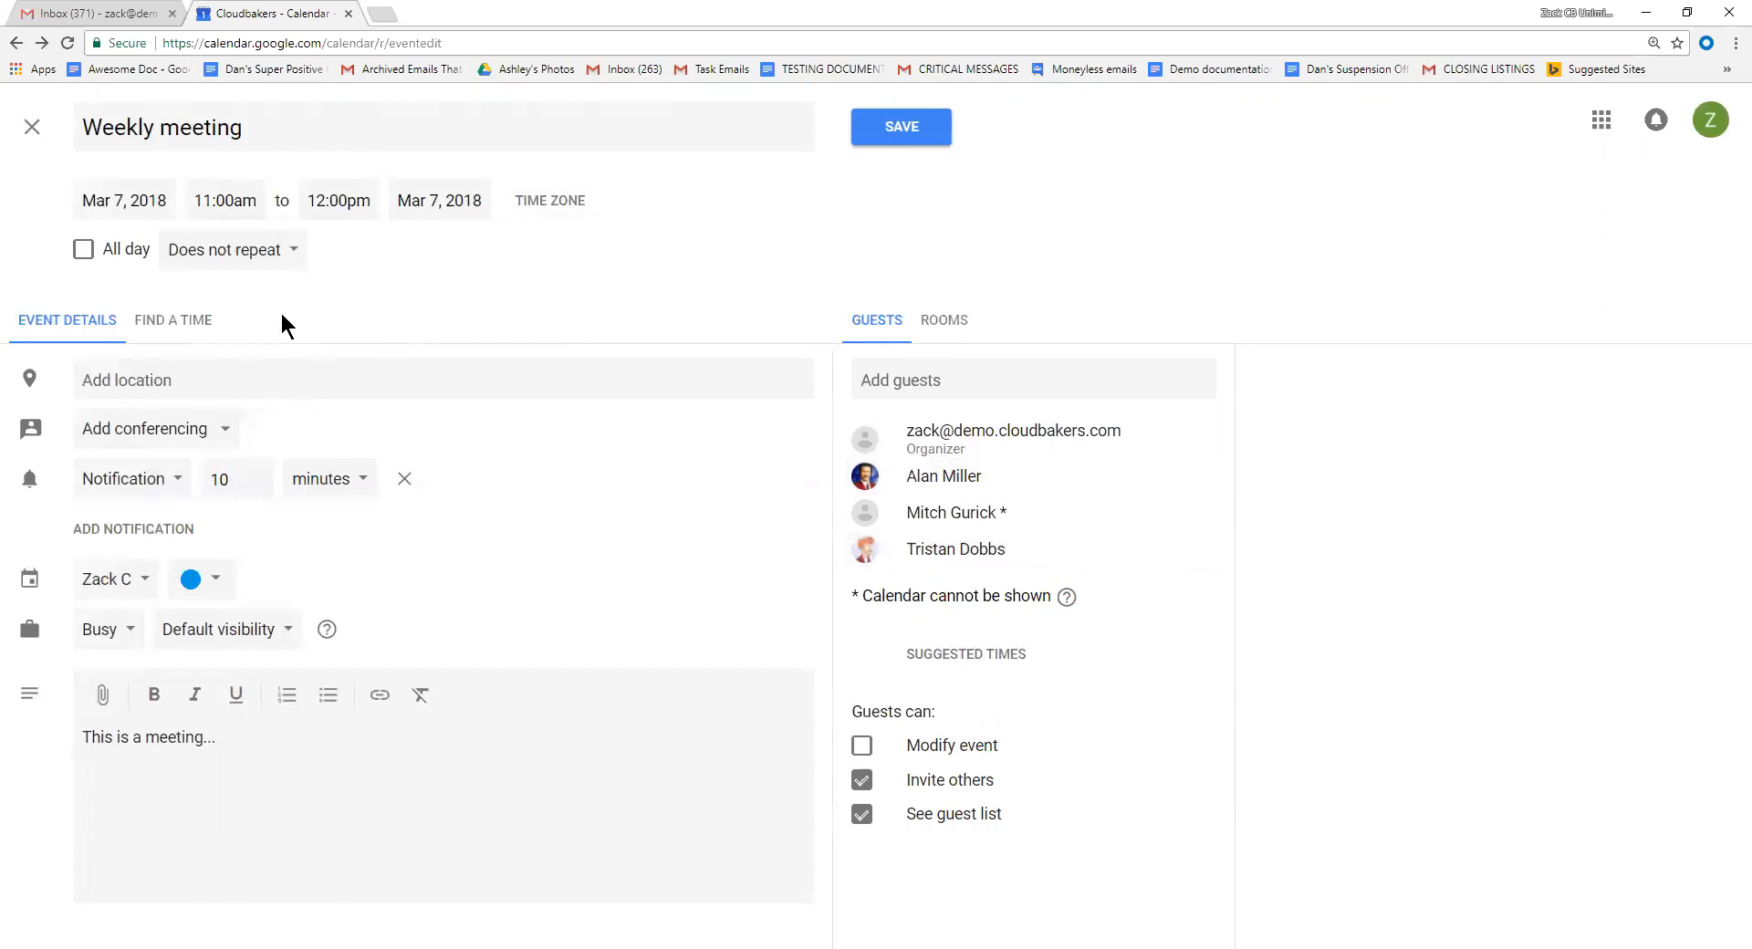
# Compare the organizer's and guests' availability day by day from March 7 to March 14, 2018
pyautogui.click(169, 338)
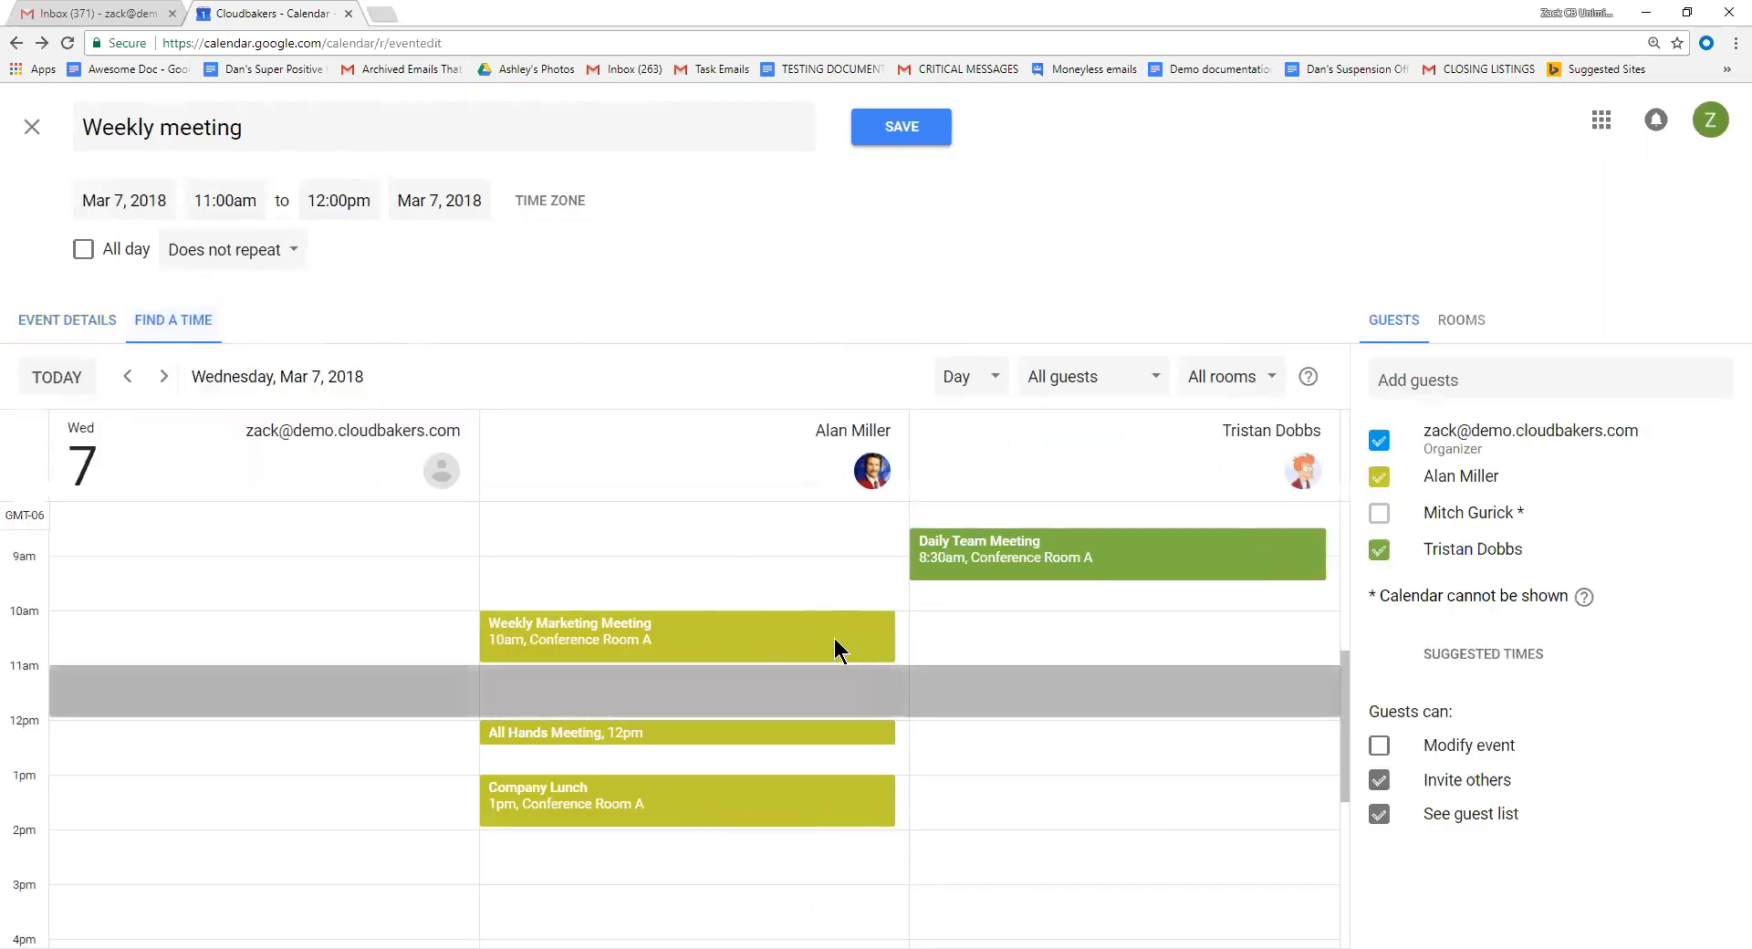
pyautogui.moveTo(852, 726)
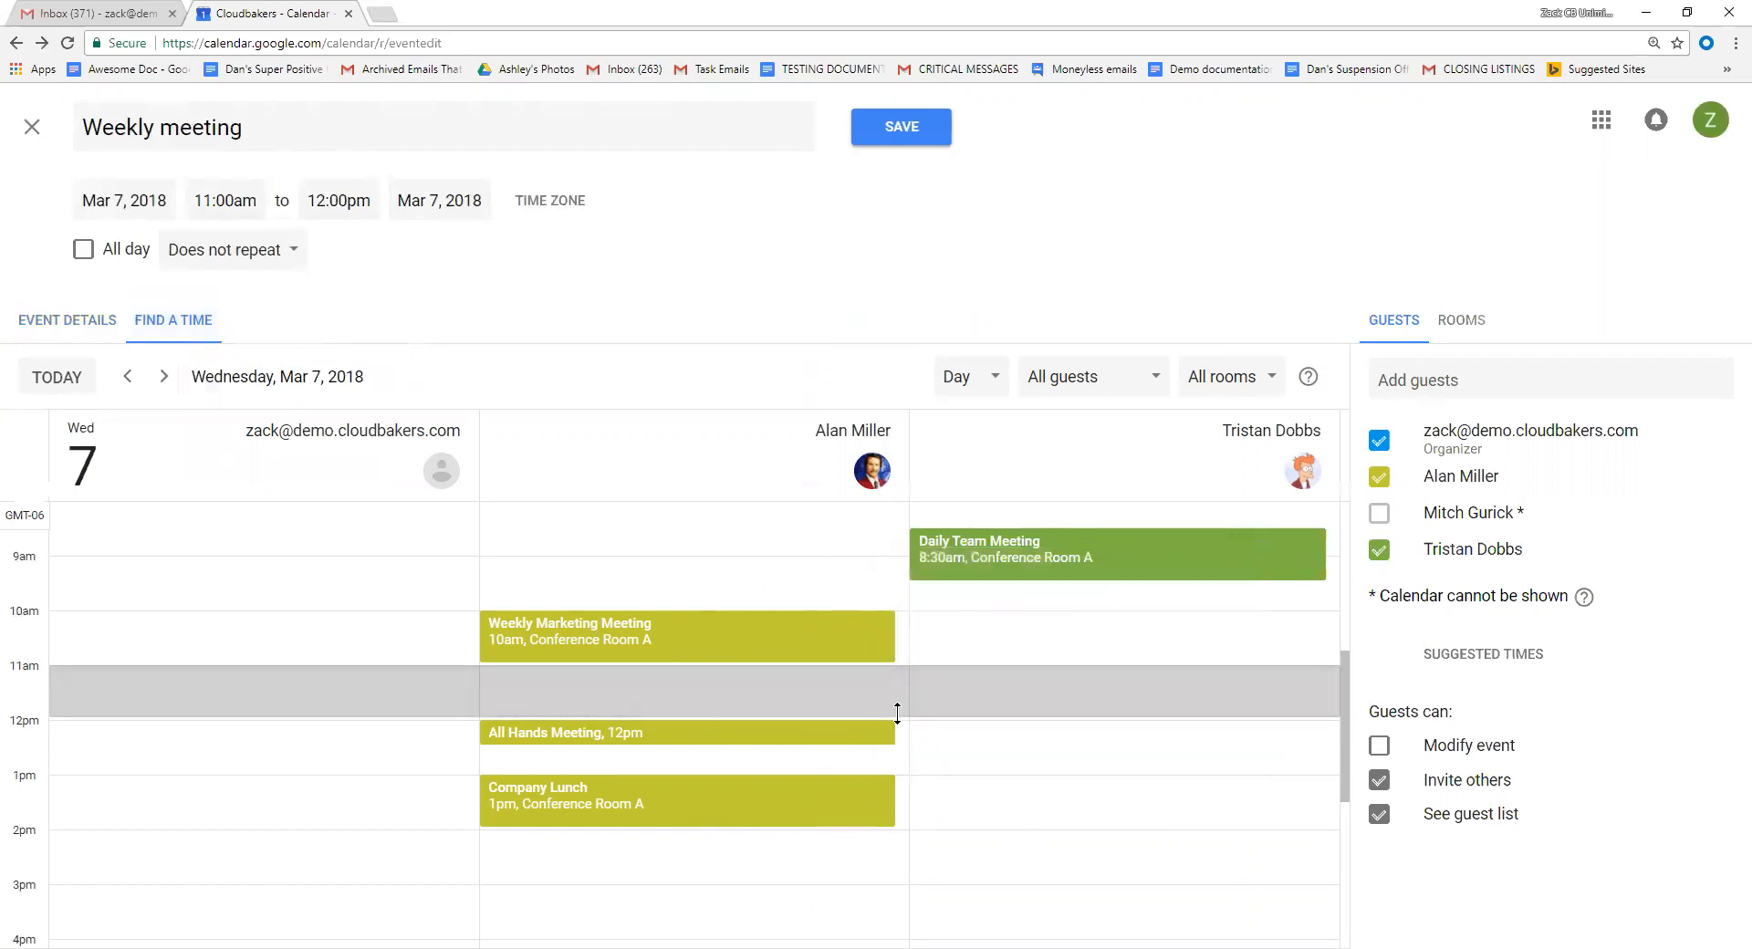
pyautogui.moveTo(938, 692)
pyautogui.mouseDown()
pyautogui.moveTo(933, 881)
pyautogui.moveTo(932, 677)
pyautogui.moveTo(927, 695)
pyautogui.mouseUp()
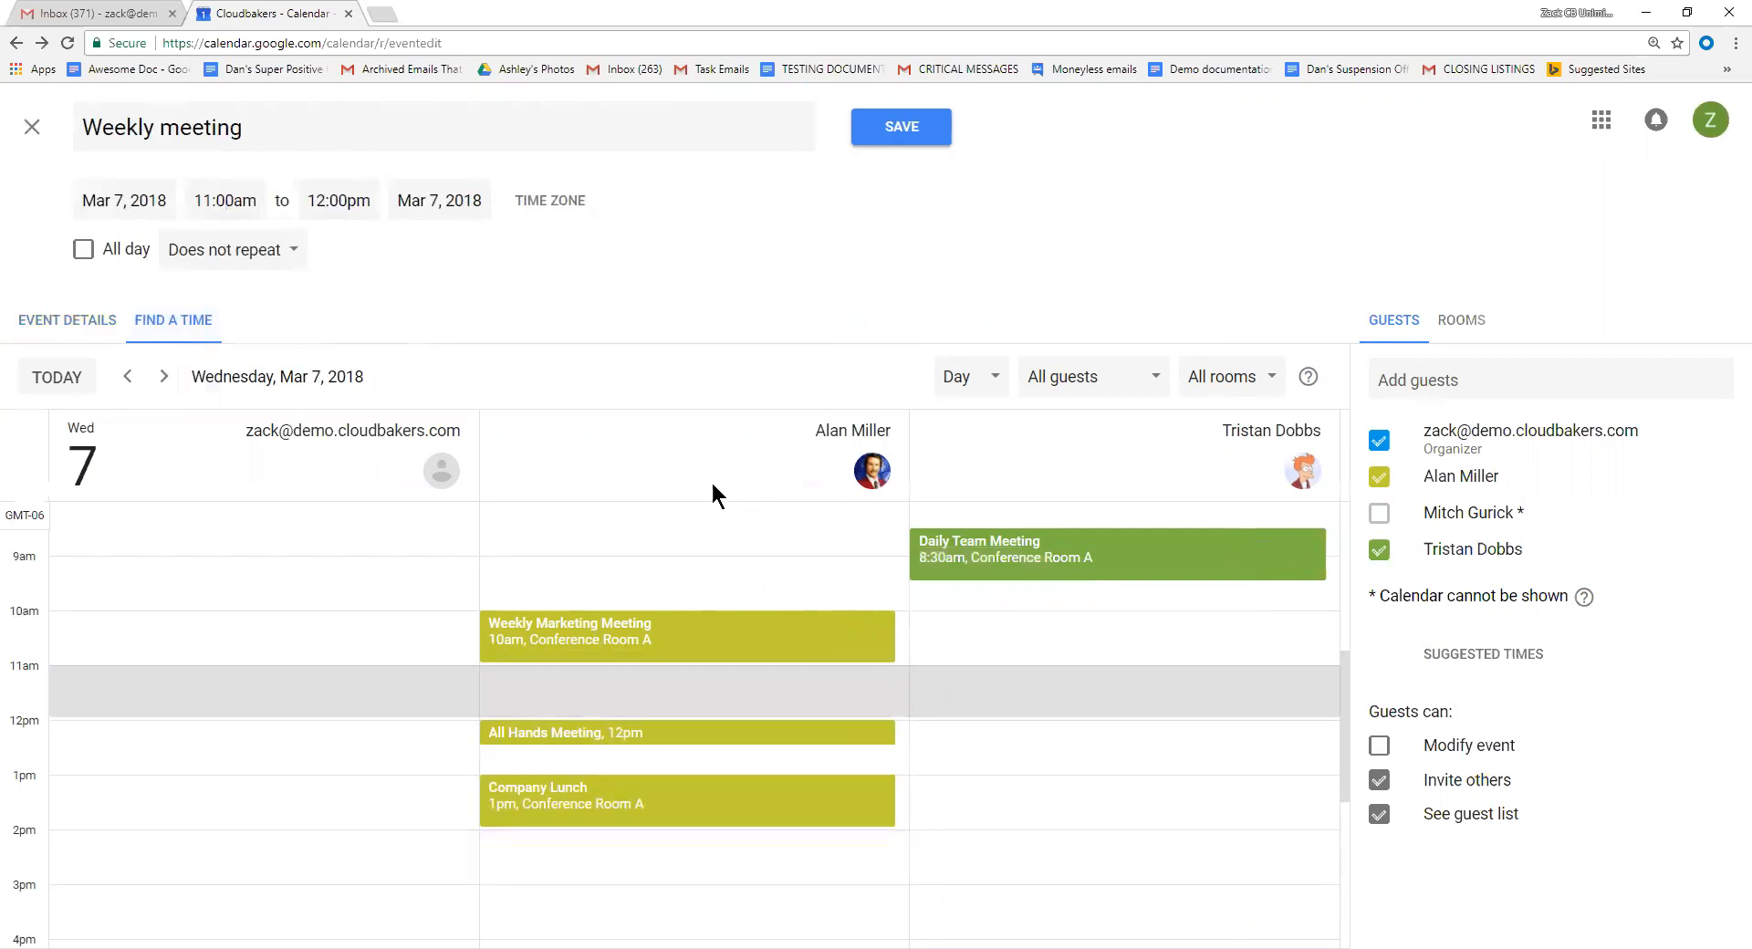
pyautogui.click(164, 375)
pyautogui.click(165, 375)
pyautogui.click(164, 377)
pyautogui.click(164, 377)
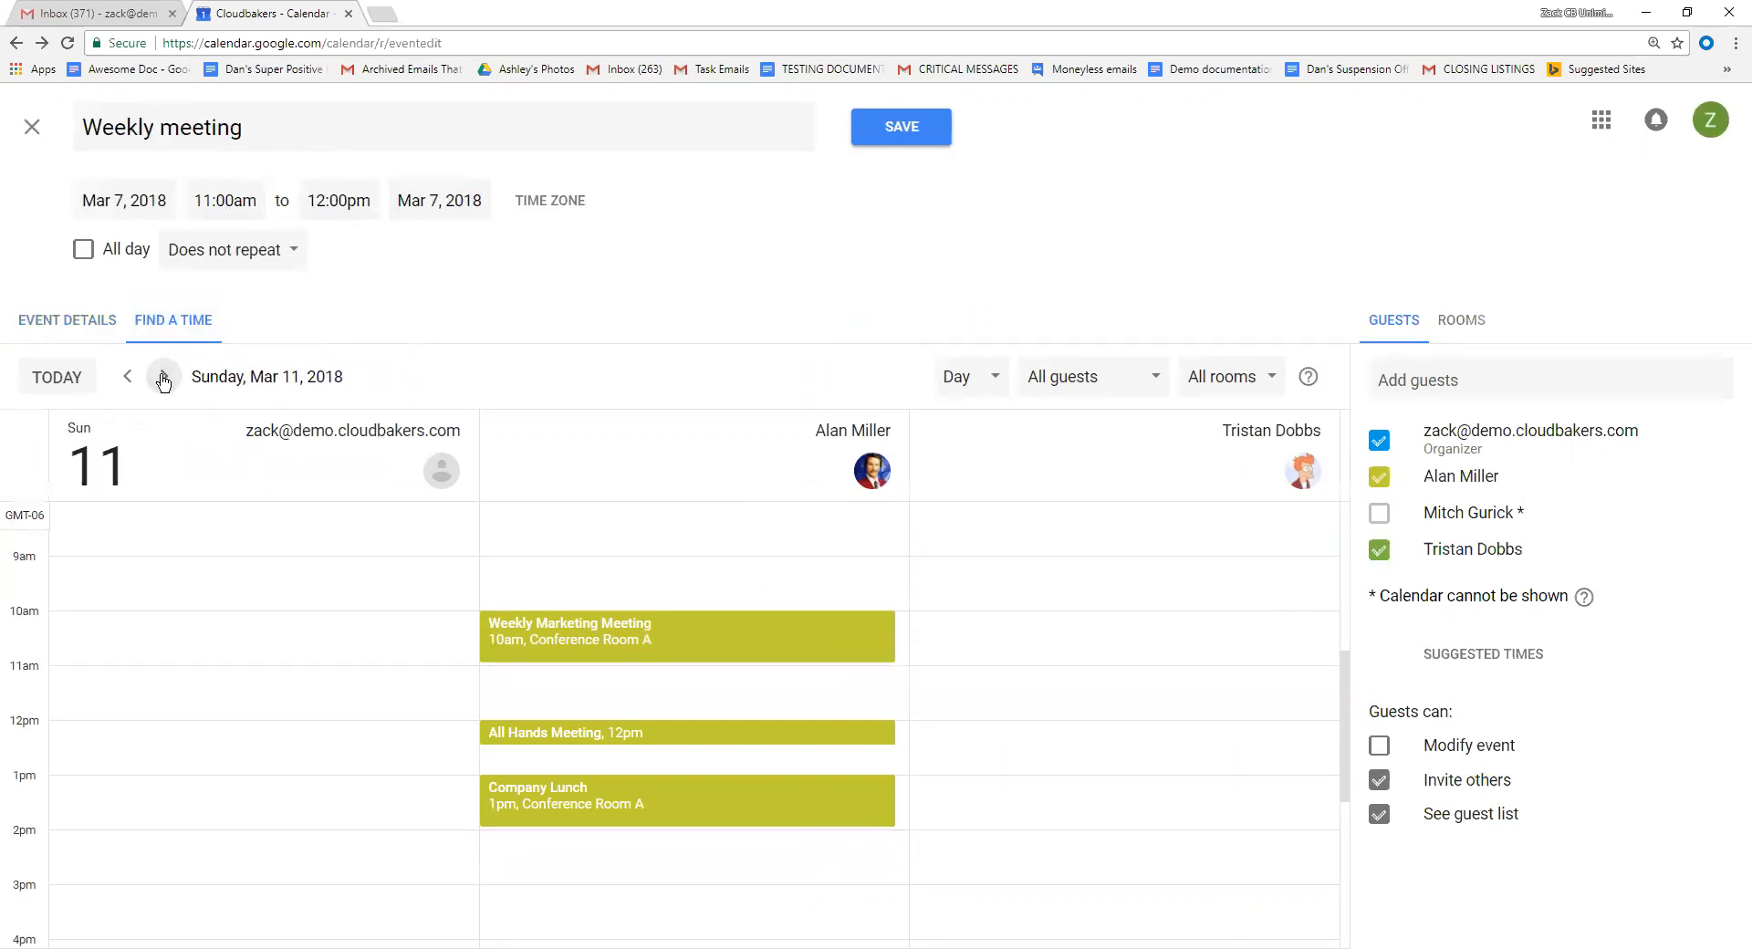
pyautogui.click(164, 377)
pyautogui.click(164, 377)
pyautogui.click(164, 377)
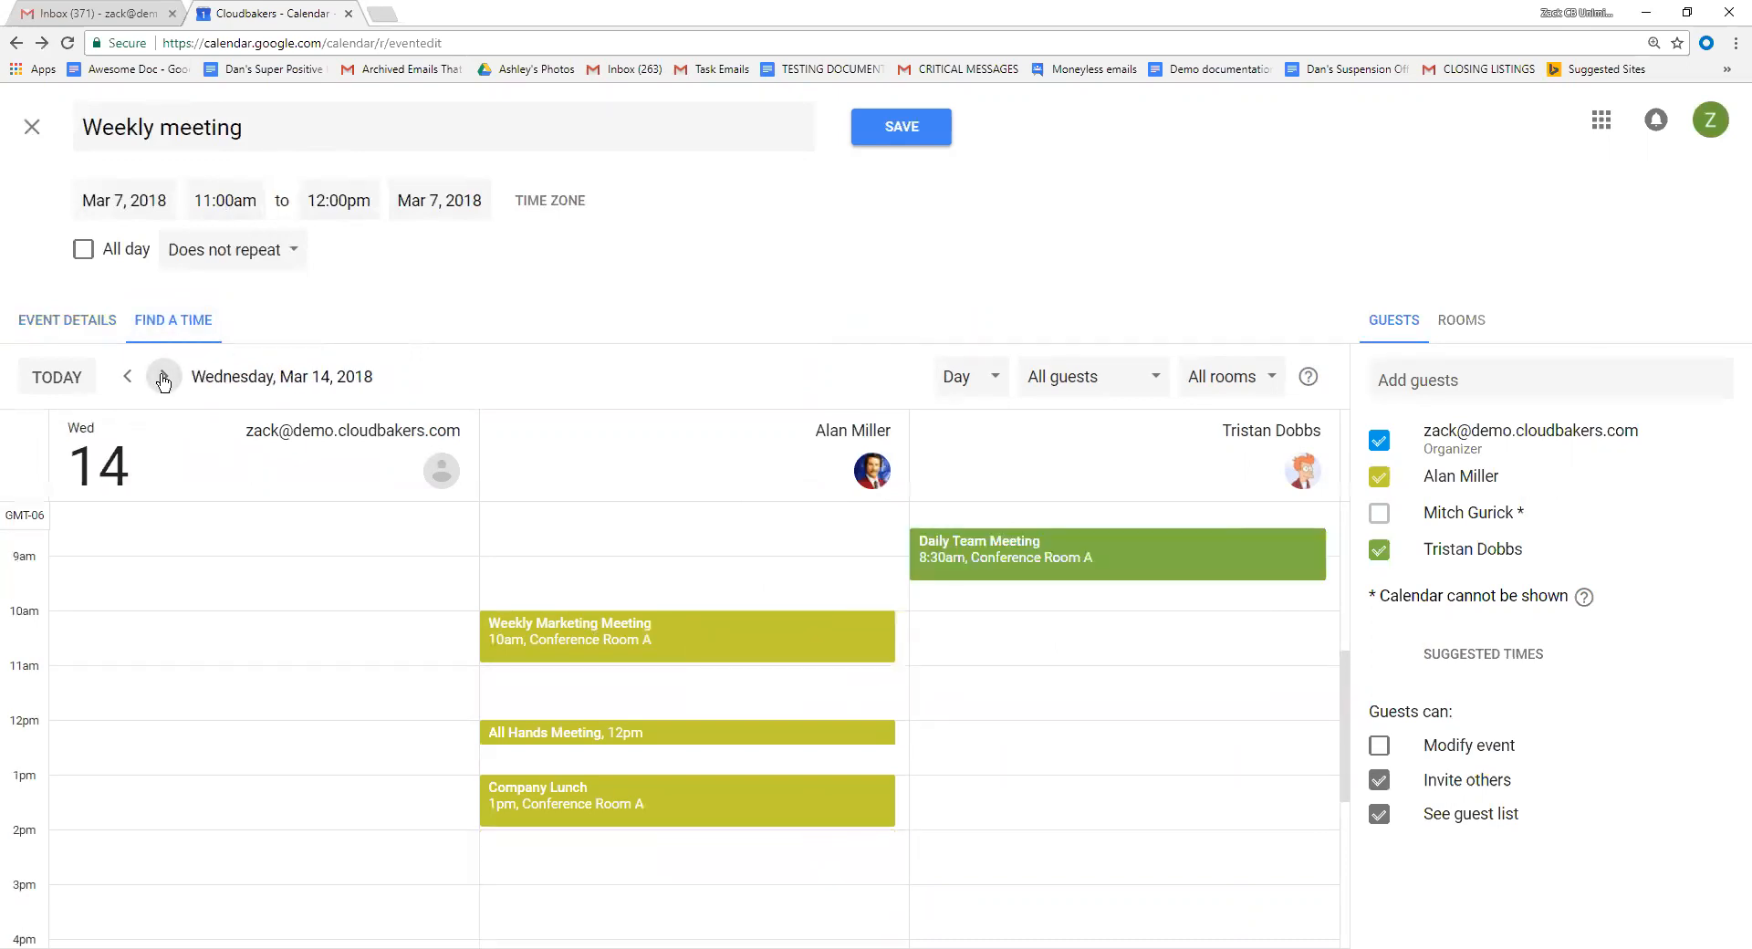
# Reschedule the meeting to March 14, 2018, 11:00am to 12:00pm in the guests' availability grid and return to the event details
pyautogui.click(261, 694)
pyautogui.moveTo(263, 702); pyautogui.dragTo(290, 668)
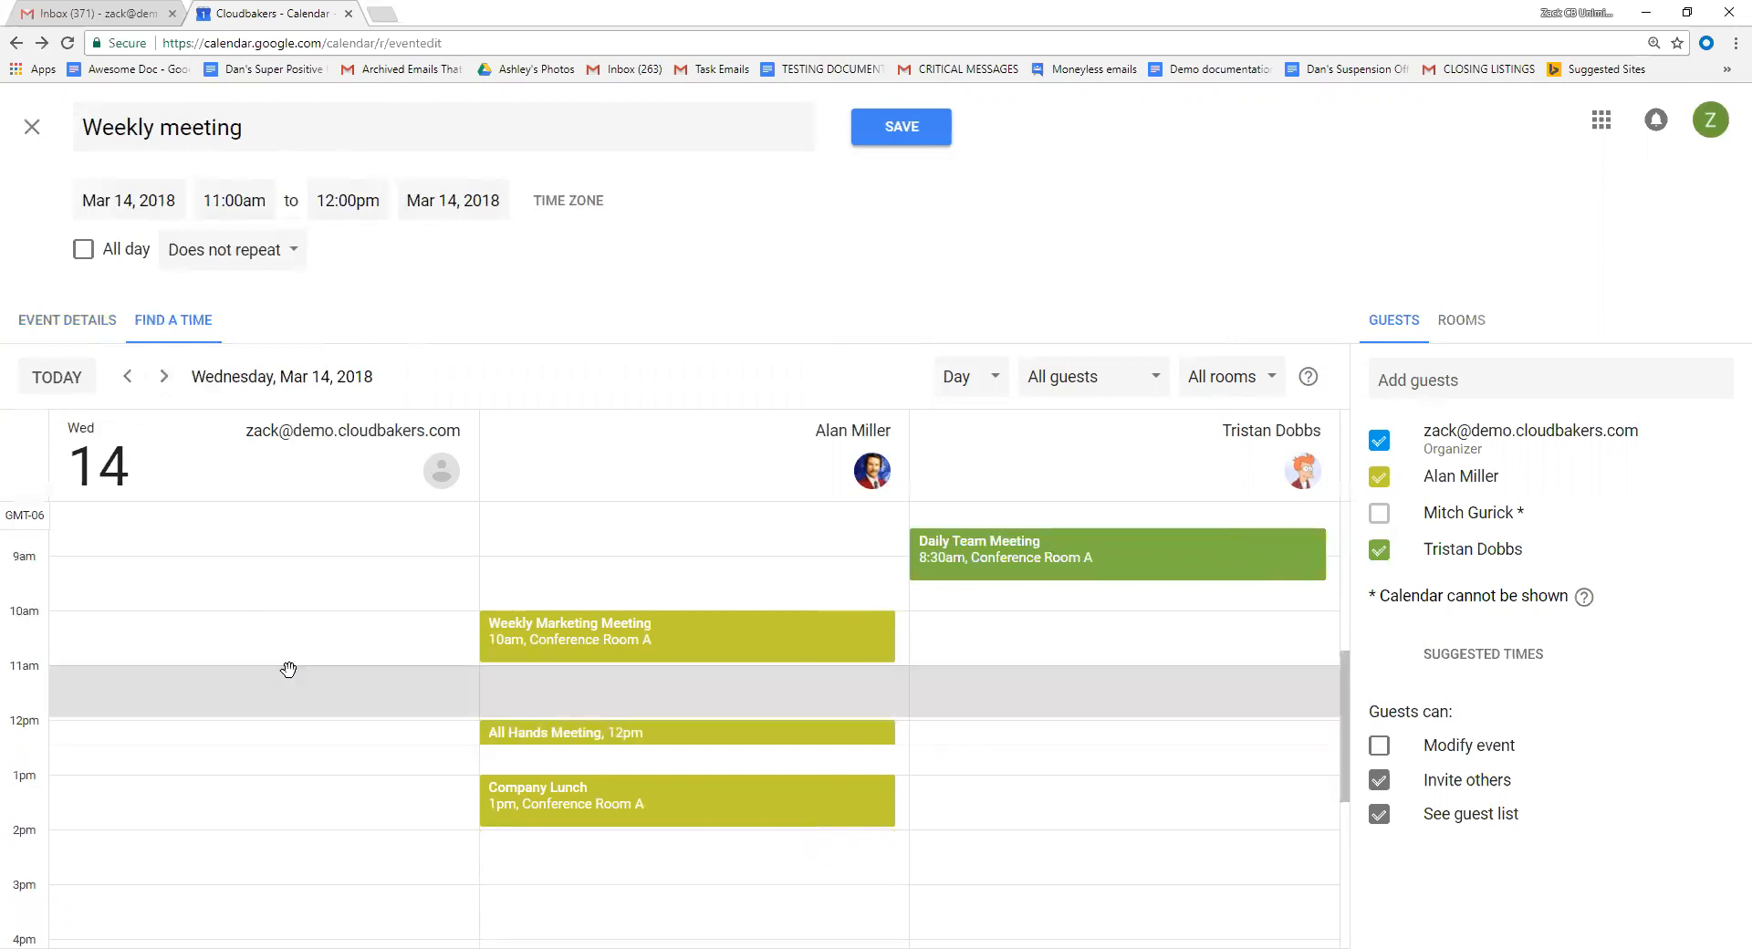
pyautogui.click(53, 376)
pyautogui.click(89, 327)
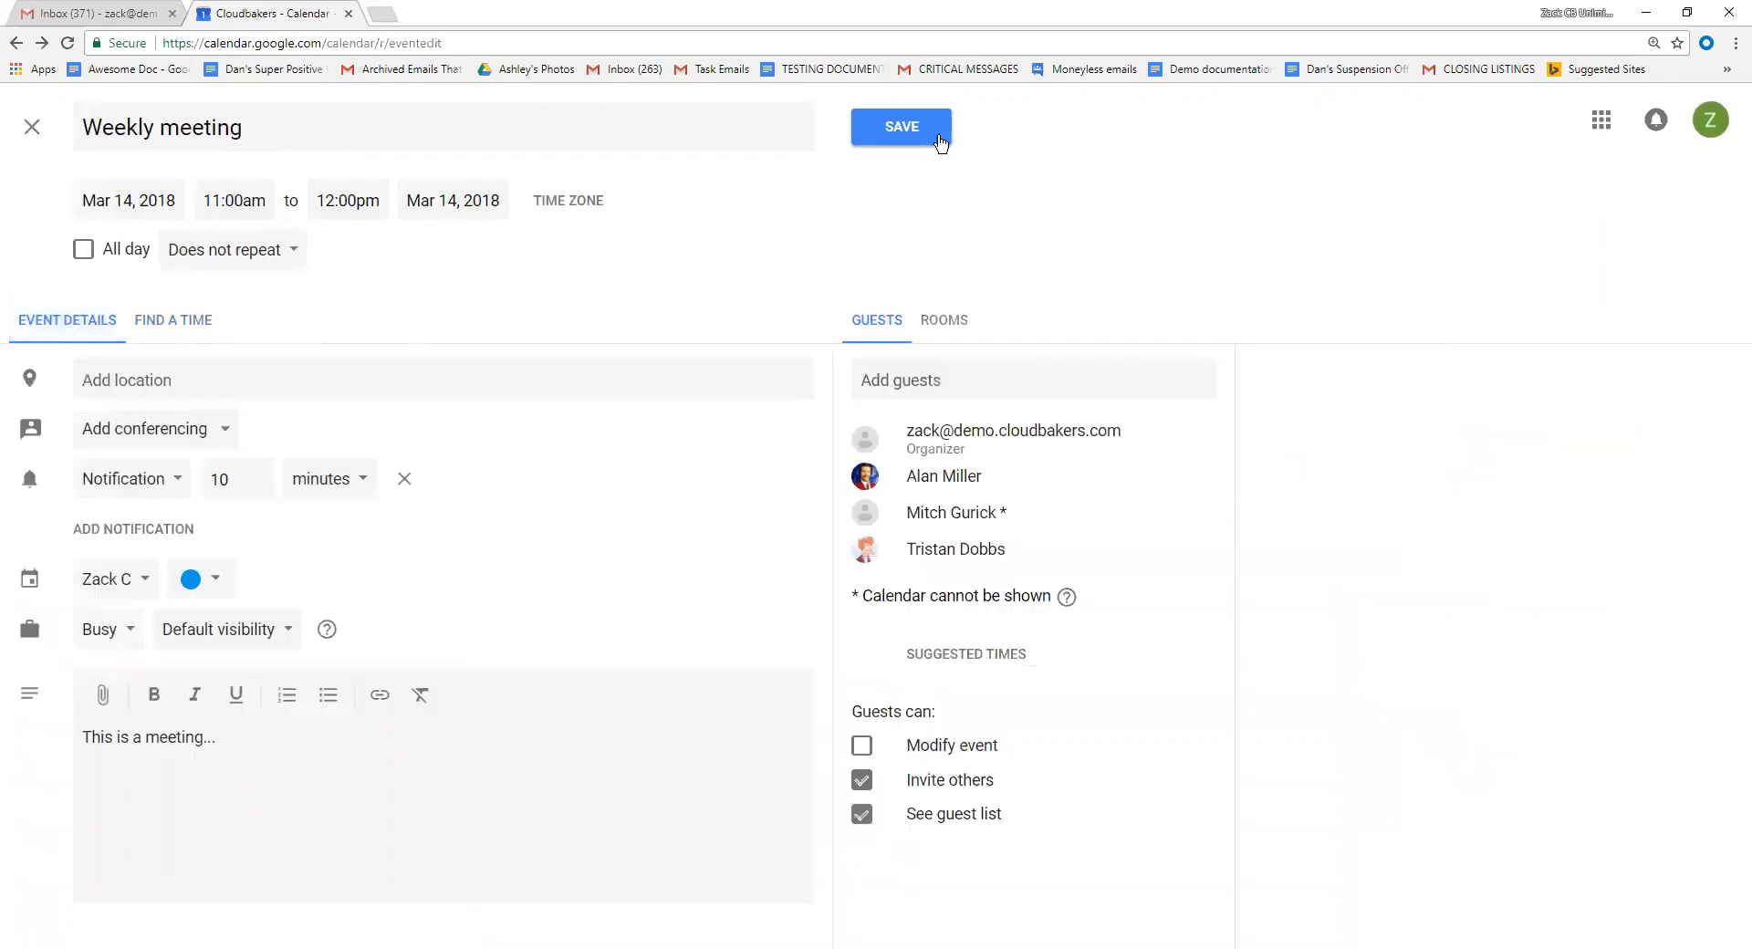
# Save the Weekly meeting event and send the invitations to the guests
pyautogui.click(915, 134)
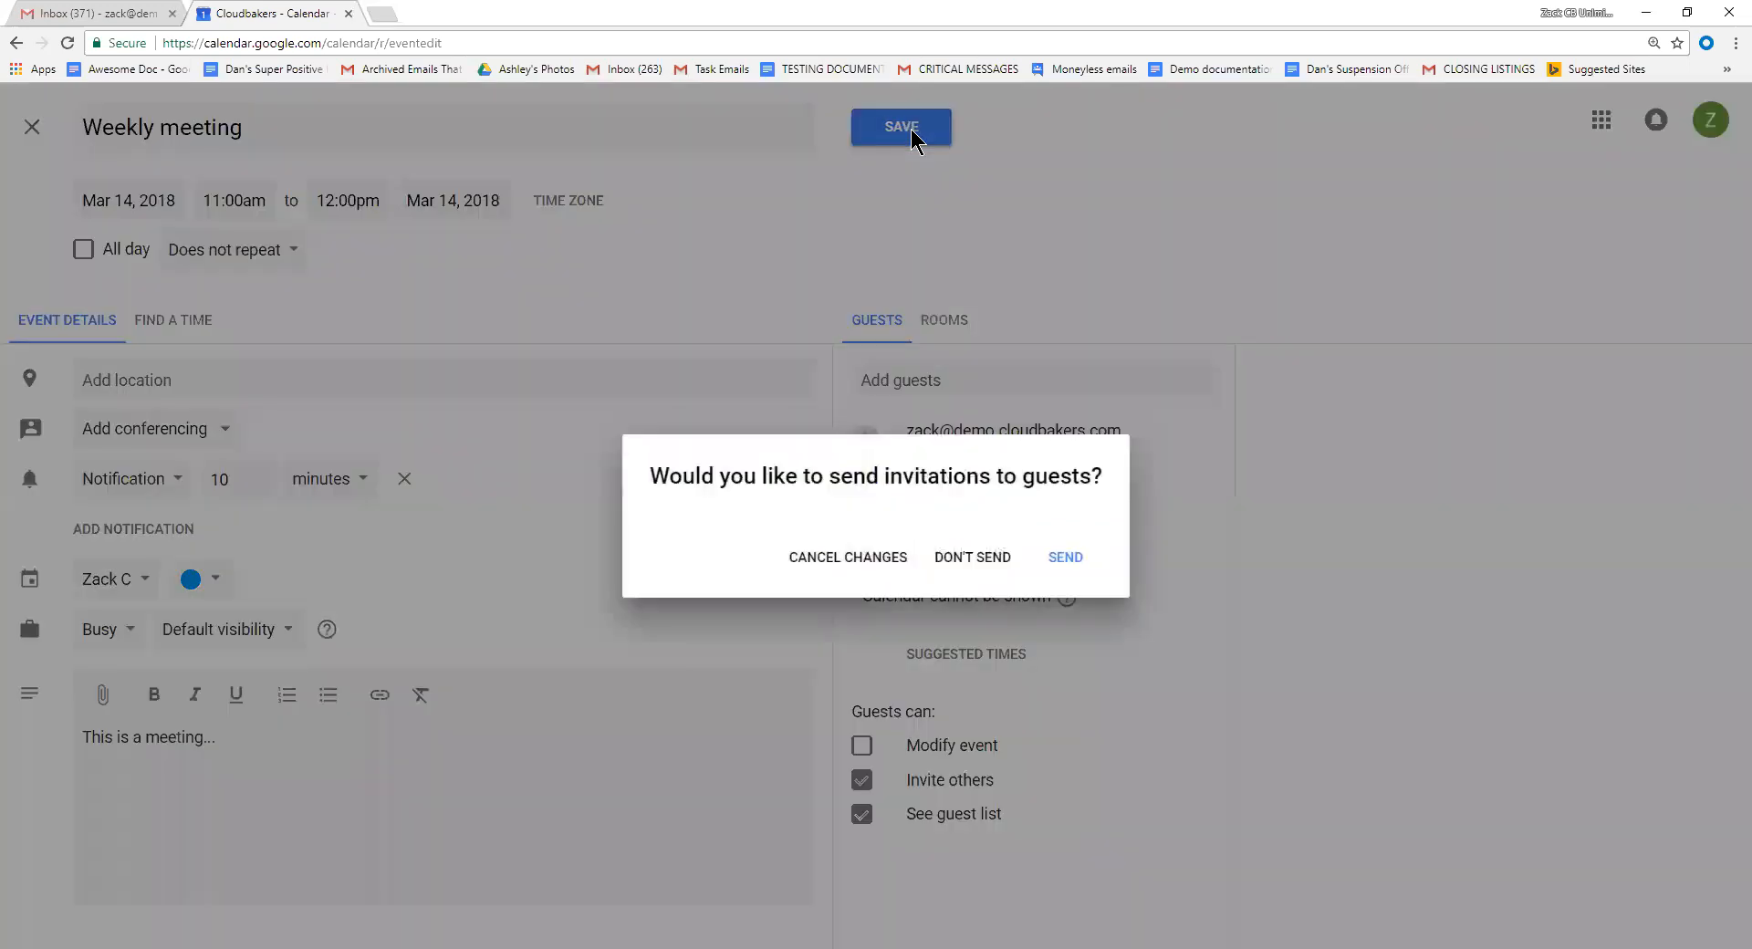
pyautogui.click(1083, 566)
pyautogui.click(1038, 558)
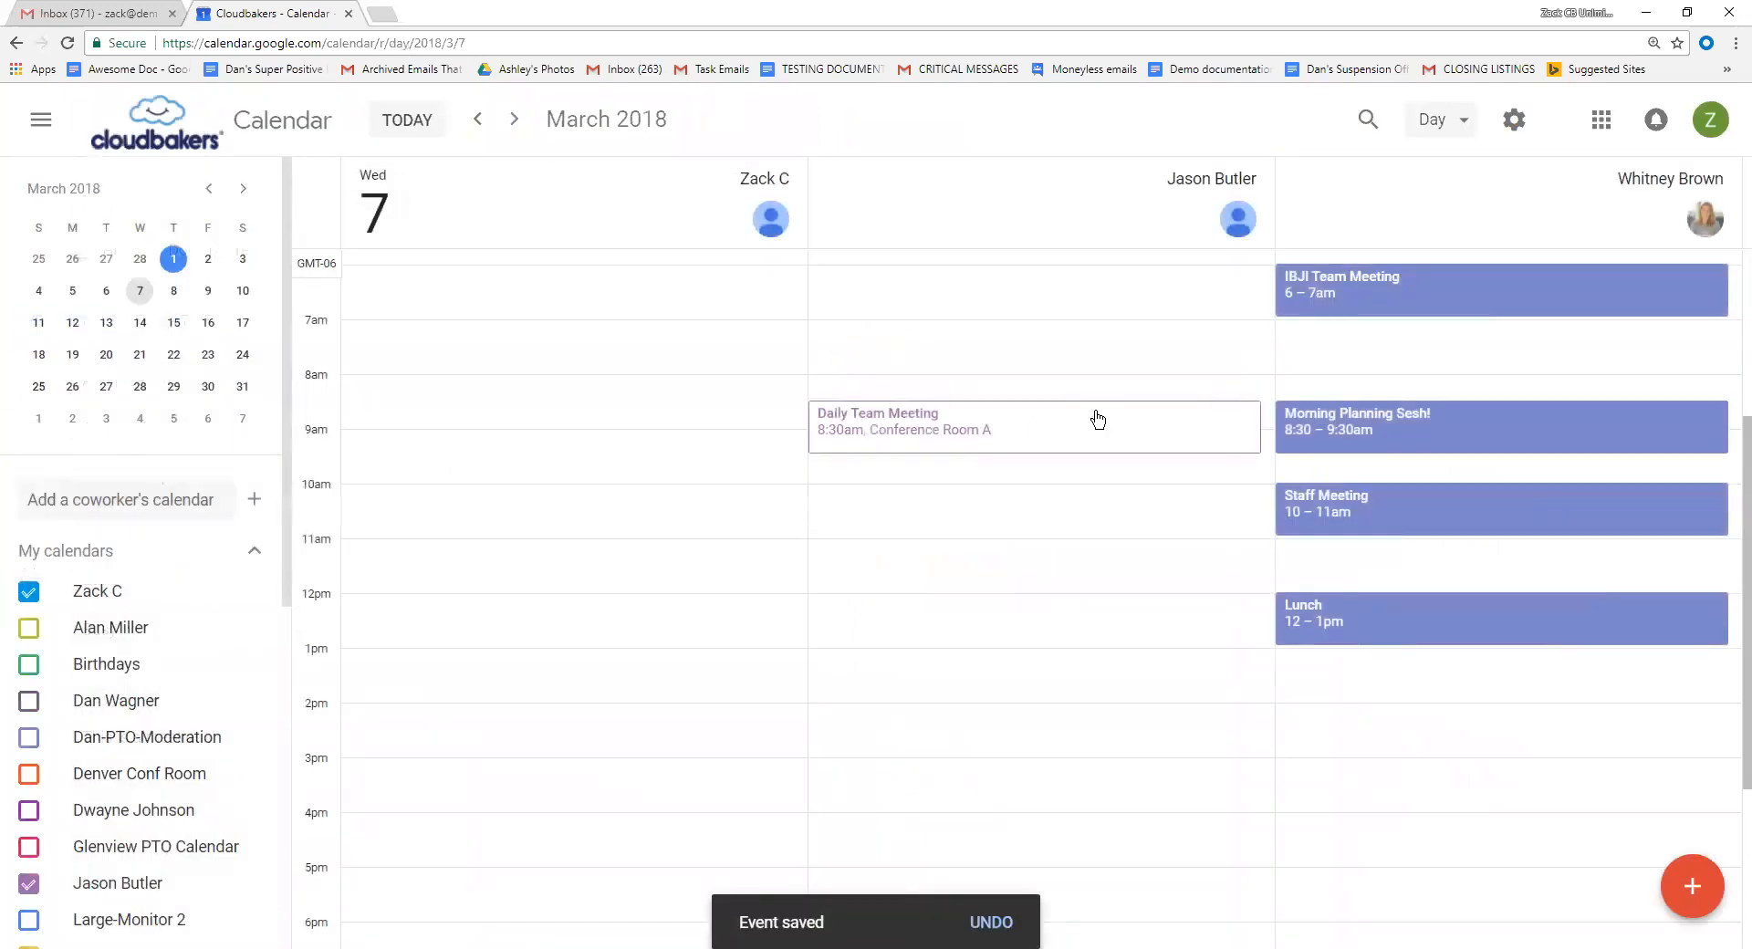
# Go to March 14 in the calendar and open the Weekly meeting event for editing
pyautogui.click(142, 324)
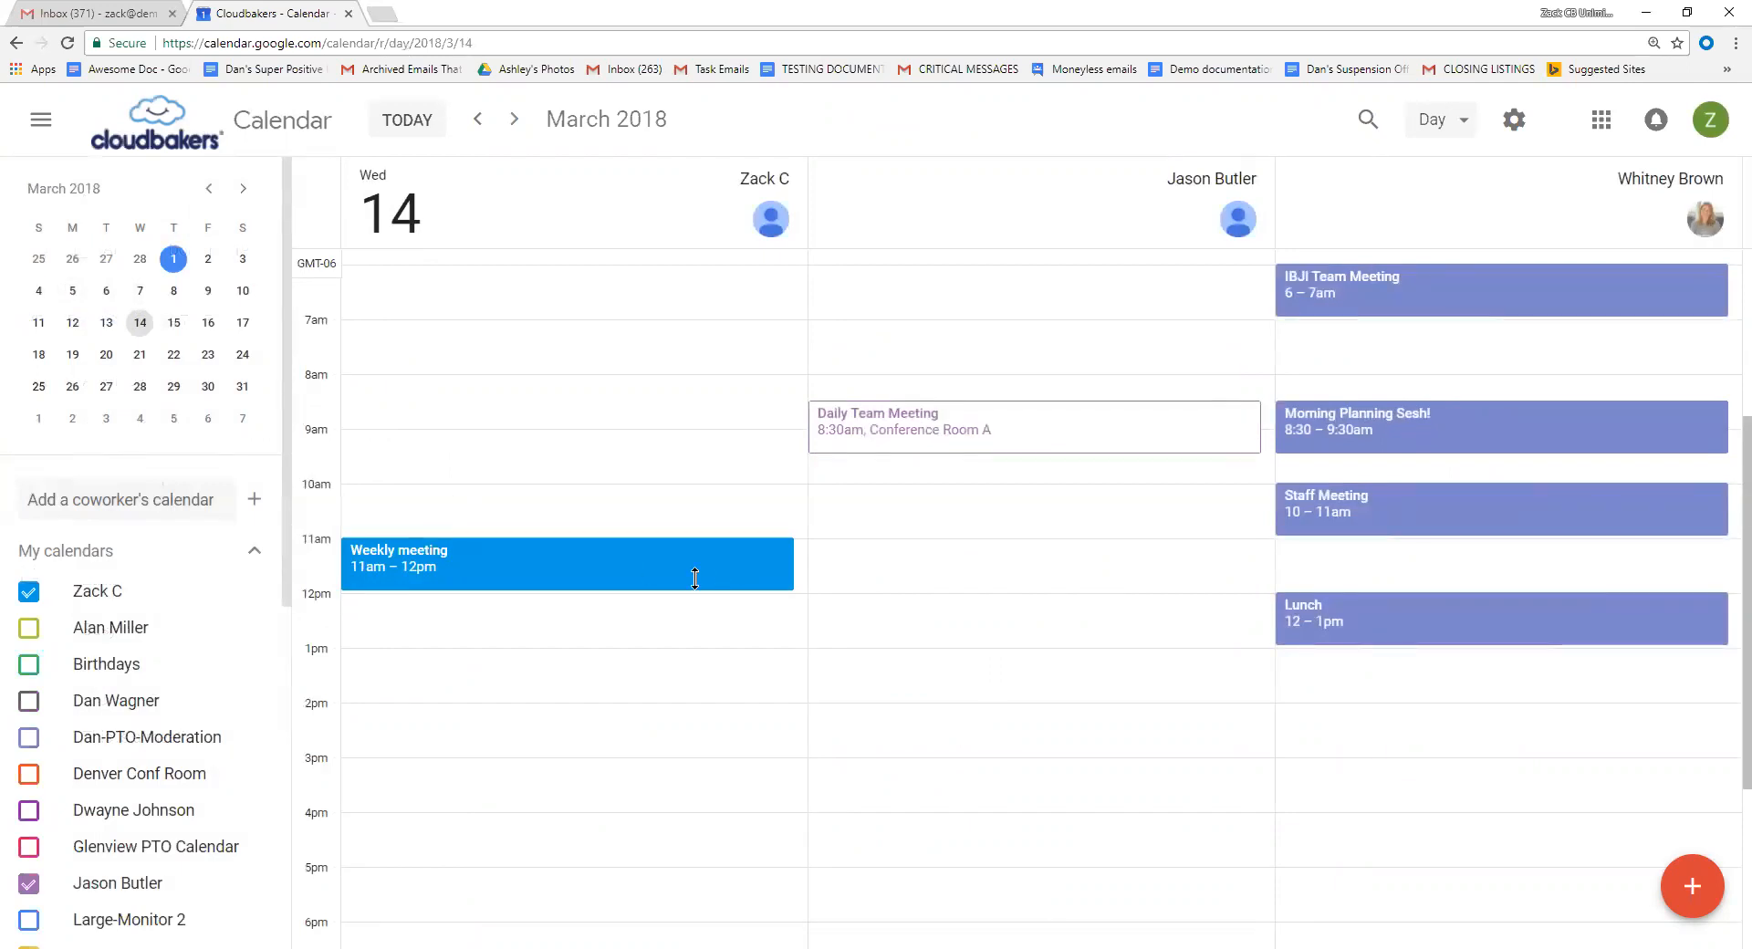
pyautogui.click(515, 572)
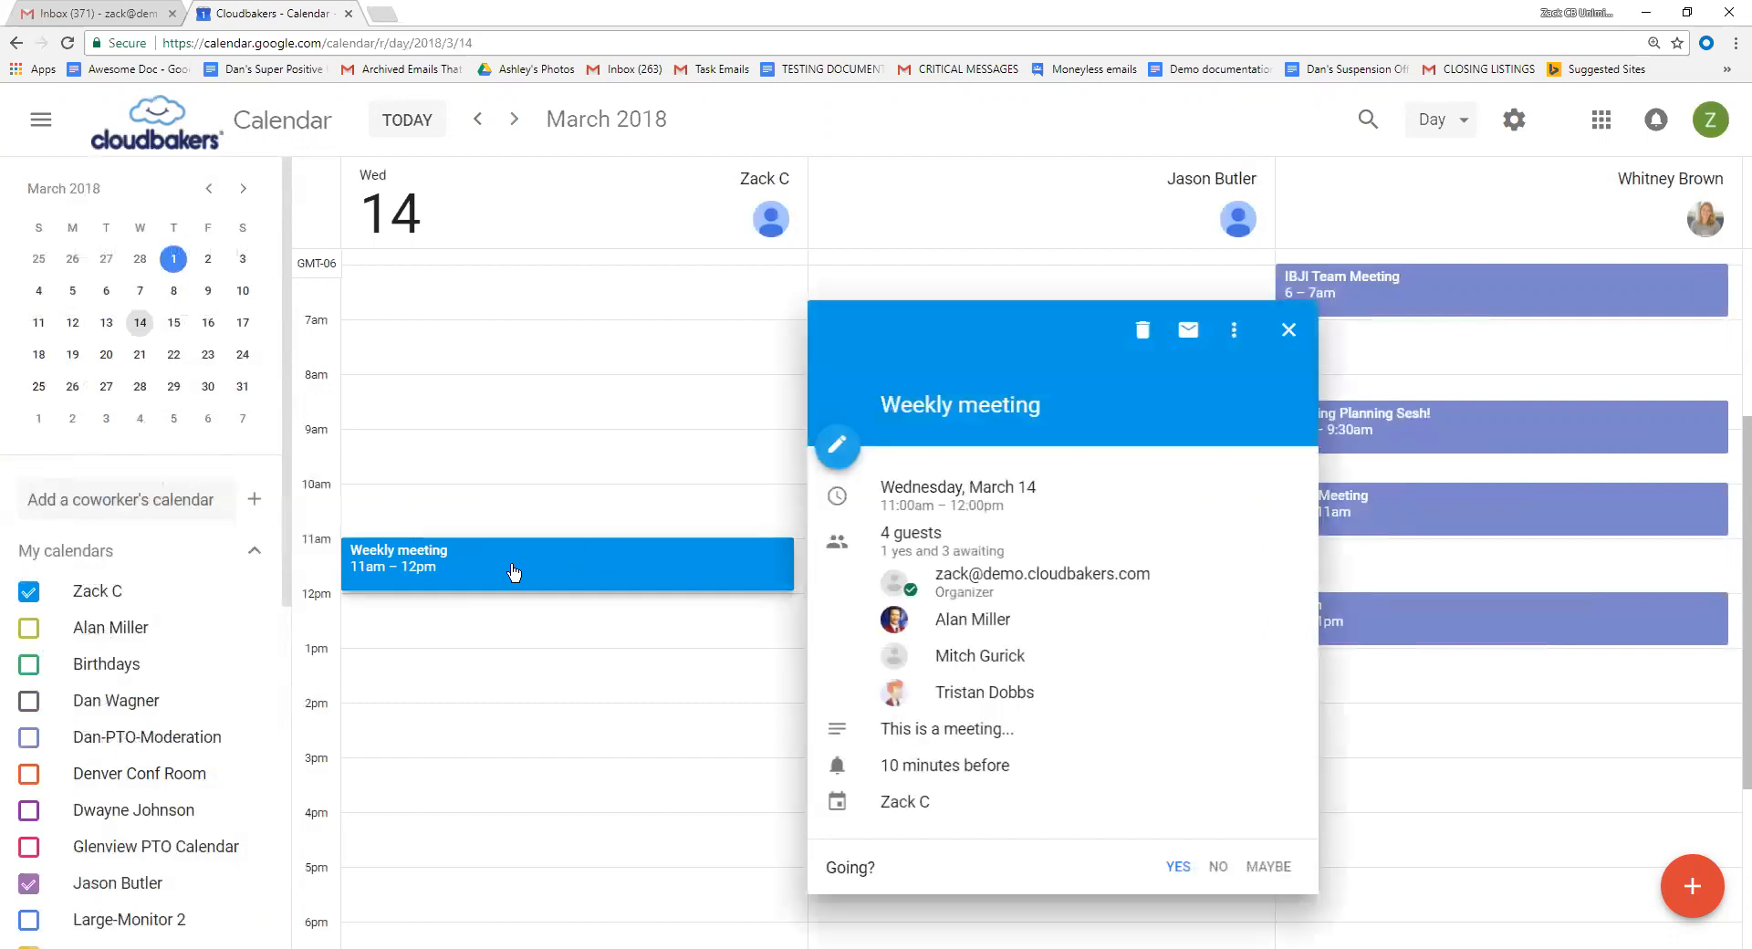
pyautogui.click(837, 448)
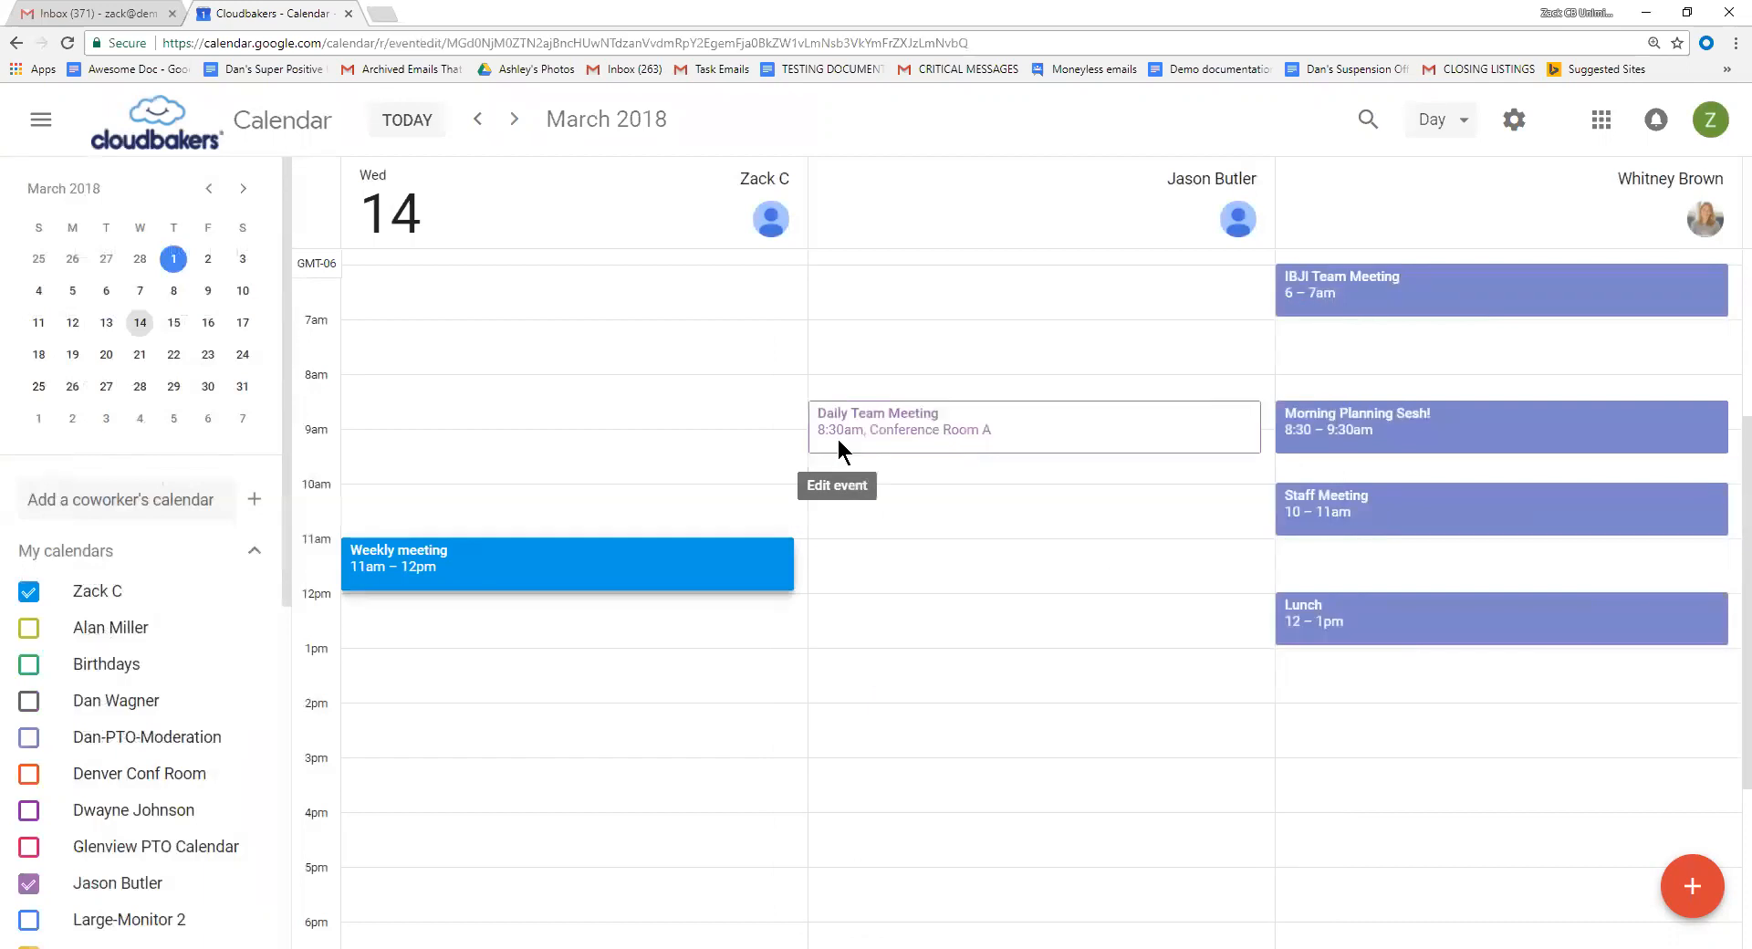
# Append "testing" to the event description and save the change without sending updates to the existing guests
pyautogui.click(362, 758)
pyautogui.write('testing')
pyautogui.click(937, 131)
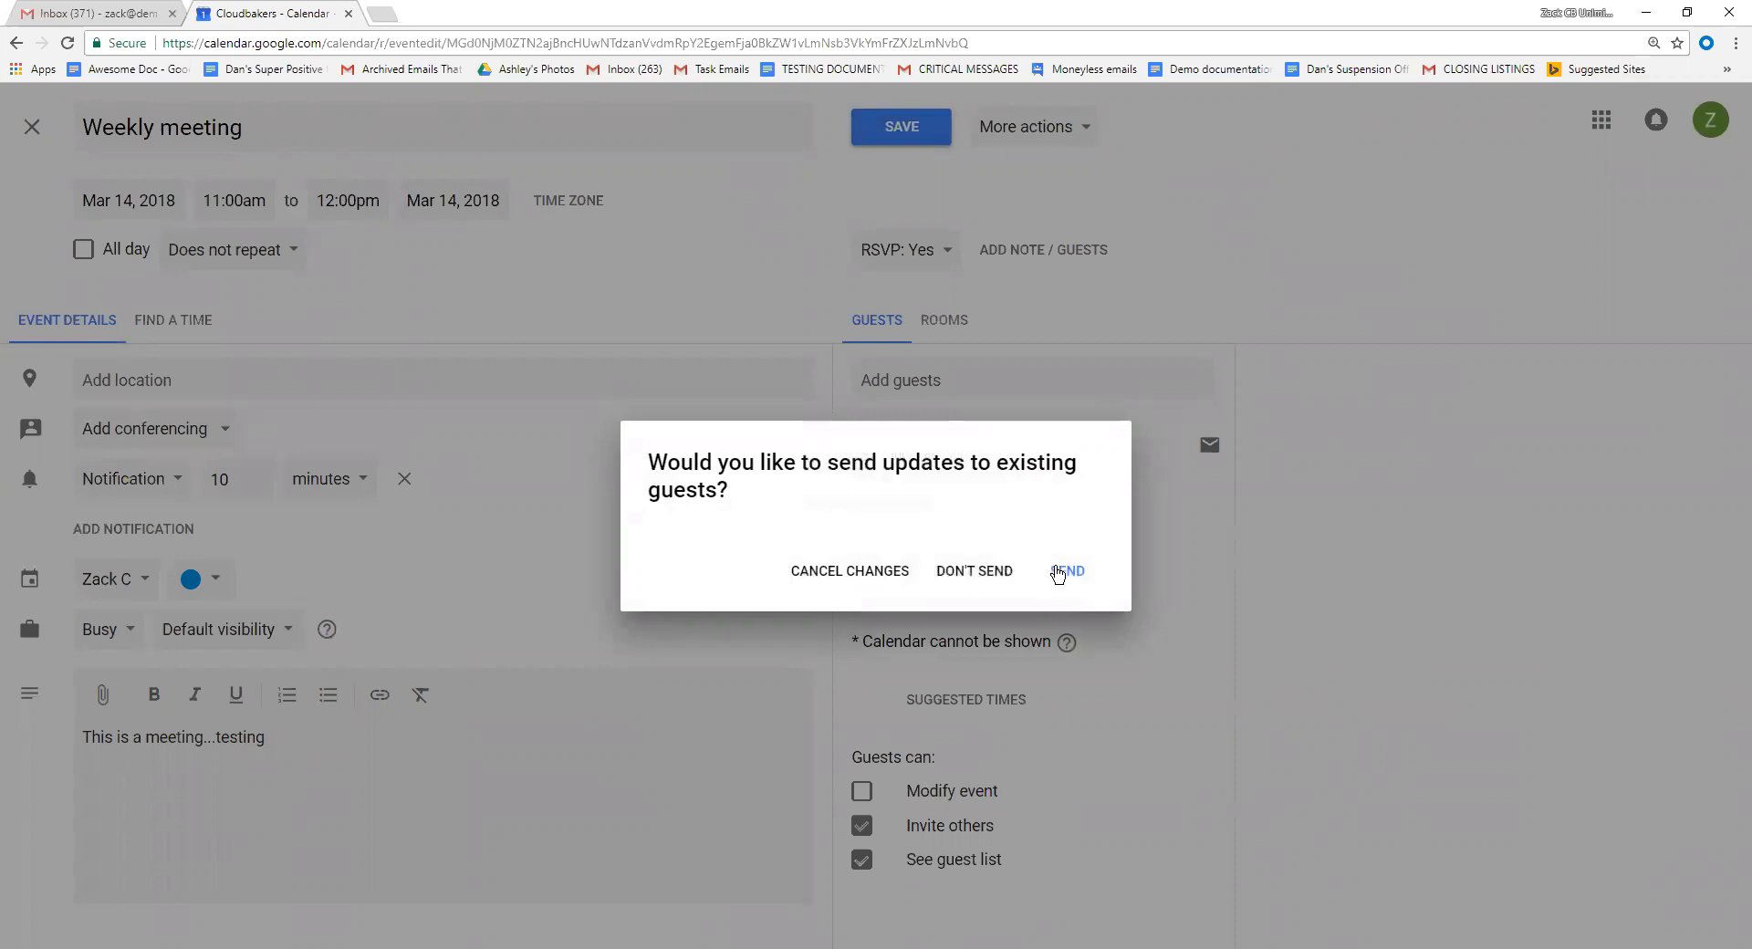
pyautogui.click(990, 574)
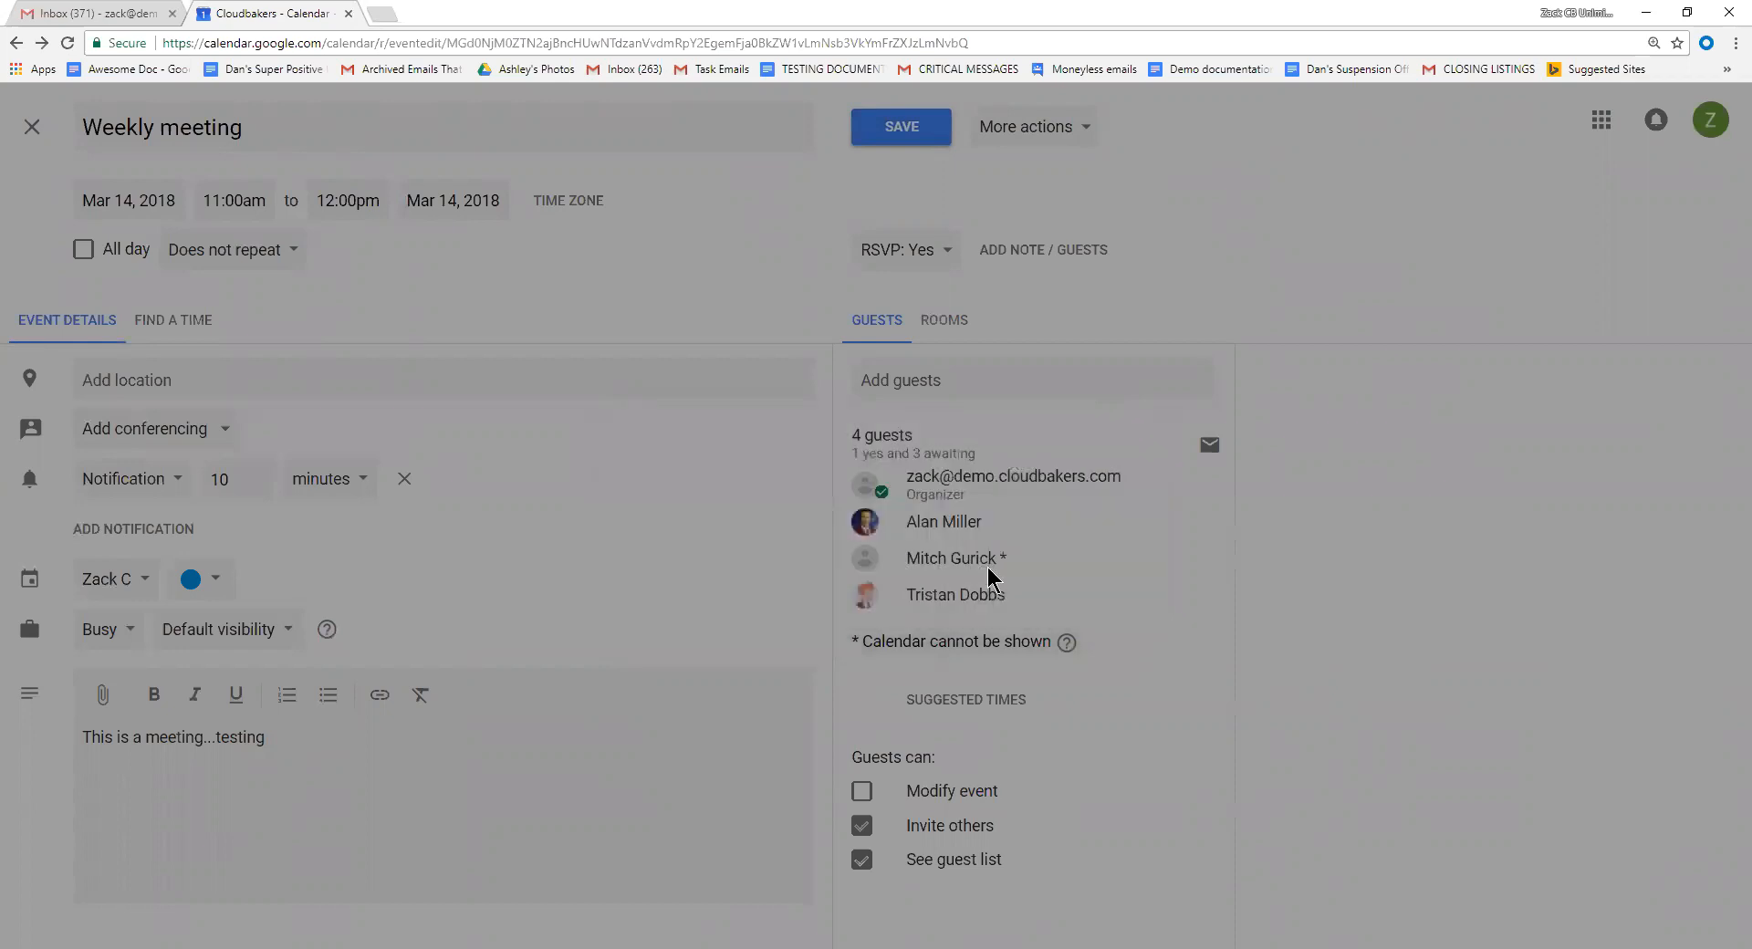